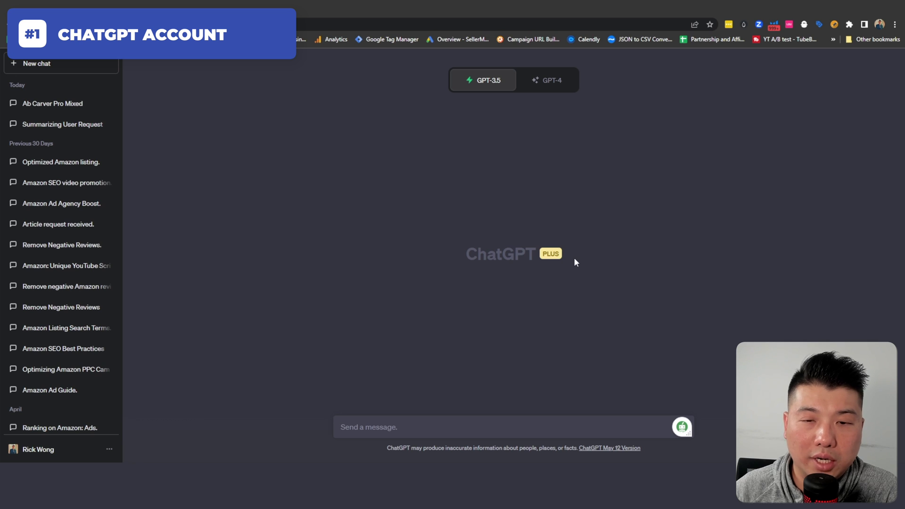
pyautogui.moveTo(564, 258); pyautogui.dragTo(457, 257)
pyautogui.click(498, 263)
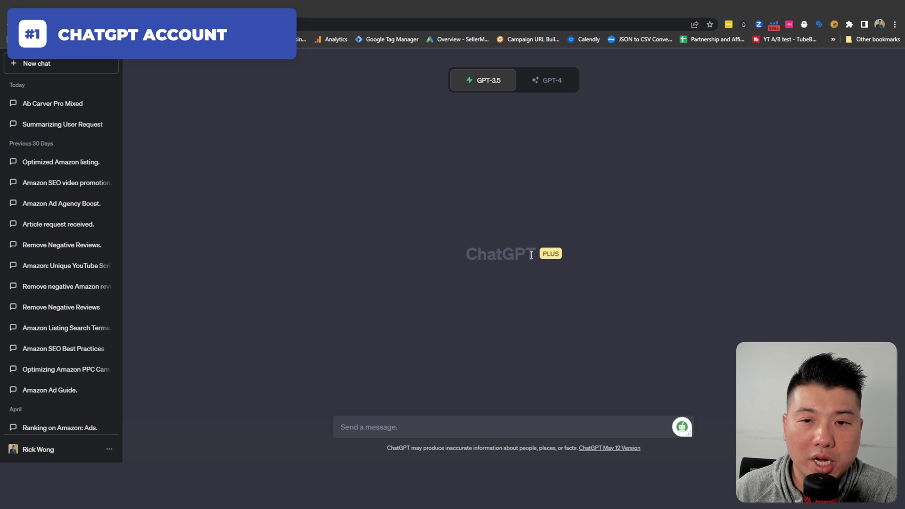
pyautogui.moveTo(536, 254); pyautogui.dragTo(557, 255)
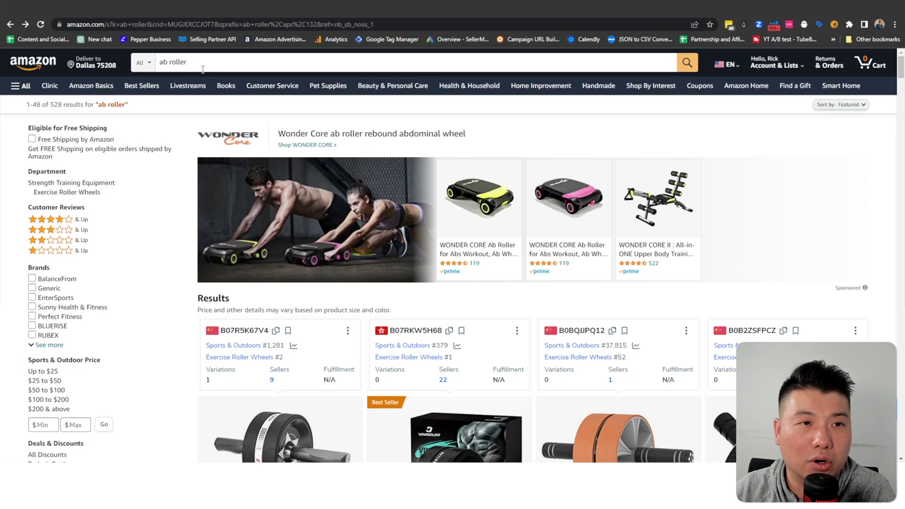
# Scroll the ab roller results and open link options on the first product image
pyautogui.tripleClick(184, 62)
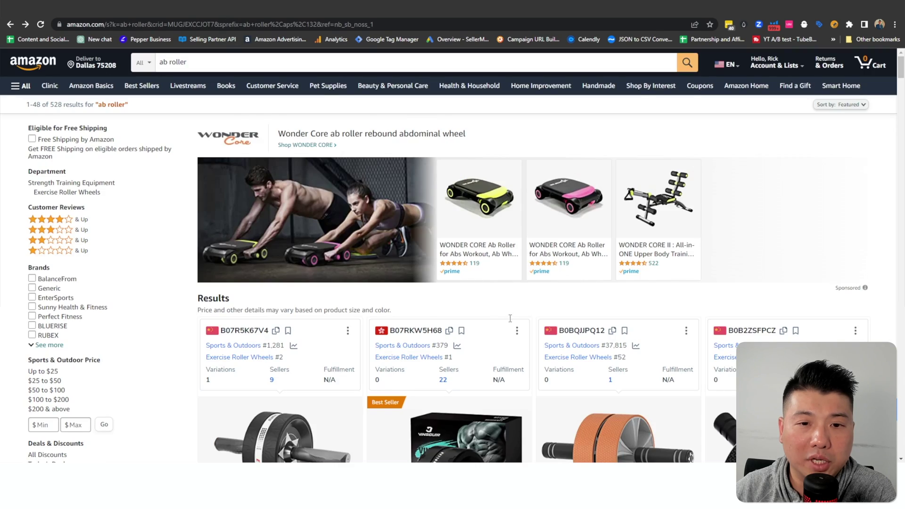
pyautogui.scroll(-15, 510, 318)
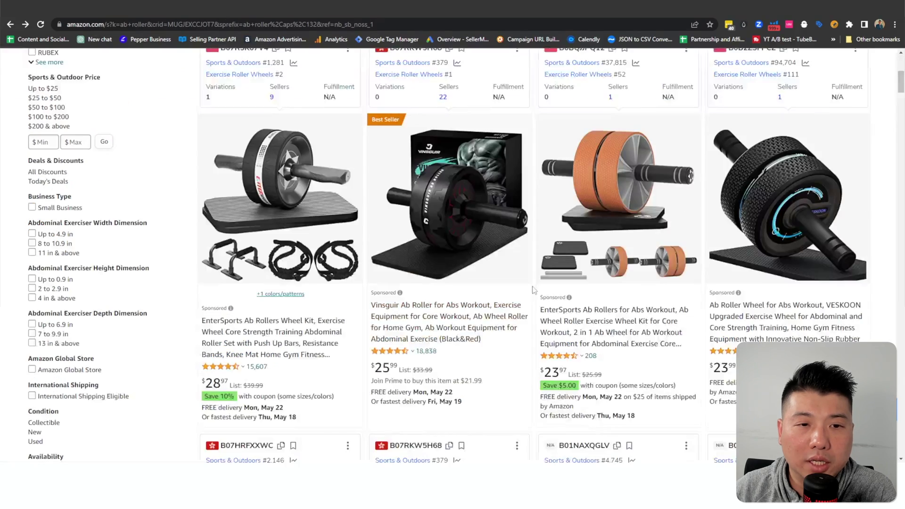
pyautogui.scroll(-3, 272, 278)
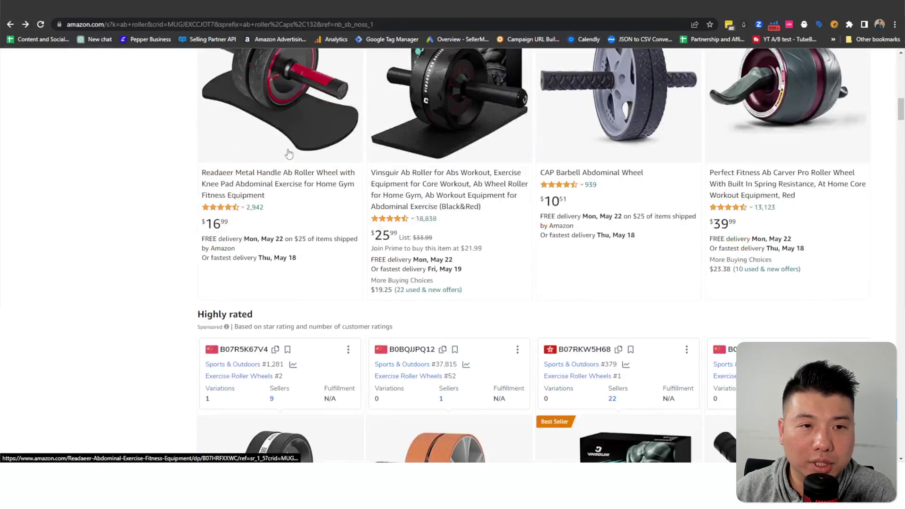
pyautogui.scroll(3, 339, 183)
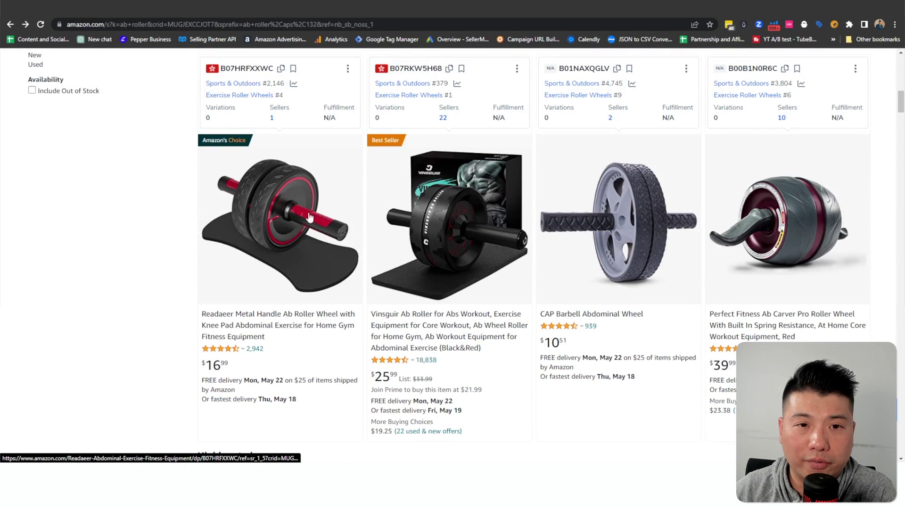
pyautogui.scroll(-2, 277, 197)
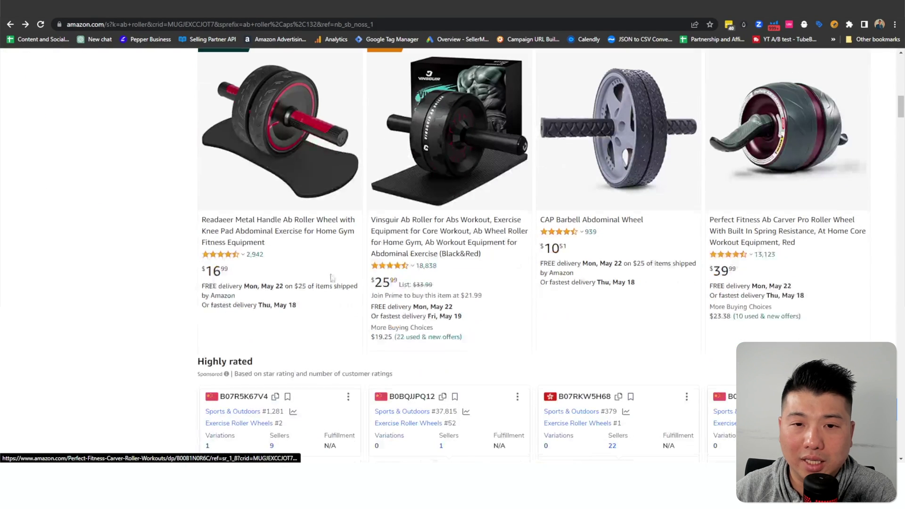
pyautogui.rightClick(302, 157)
# Check why the listing is sponsored, then open link options on the Readaeer Metal Handle Ab Roller image
pyautogui.scroll(6, 95, 258)
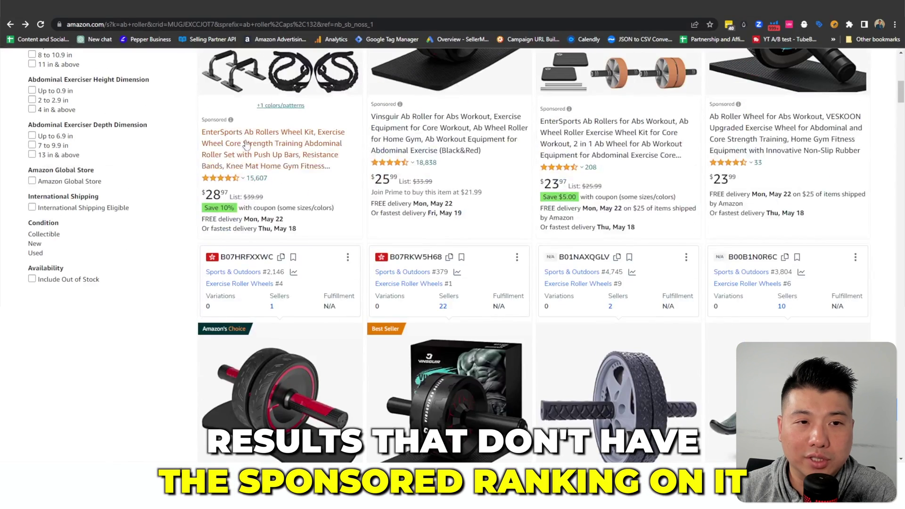
pyautogui.click(231, 121)
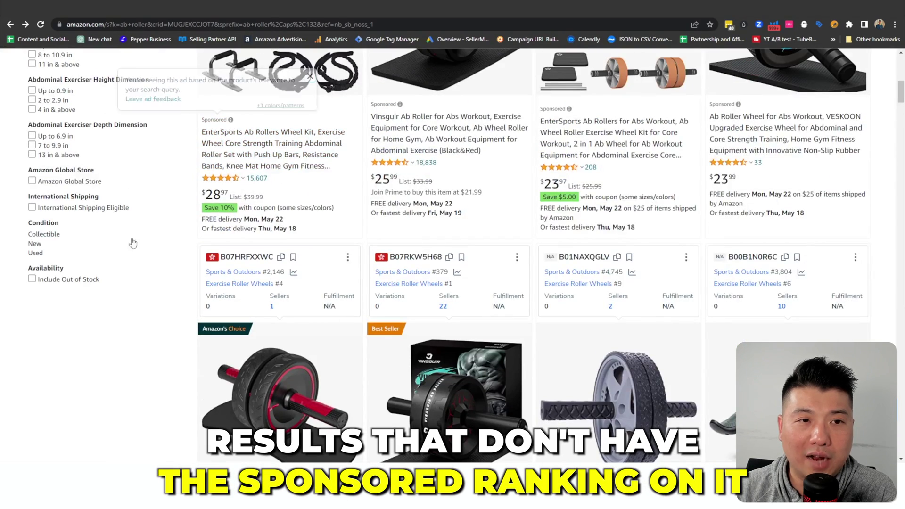
pyautogui.scroll(-5, 293, 240)
pyautogui.rightClick(292, 231)
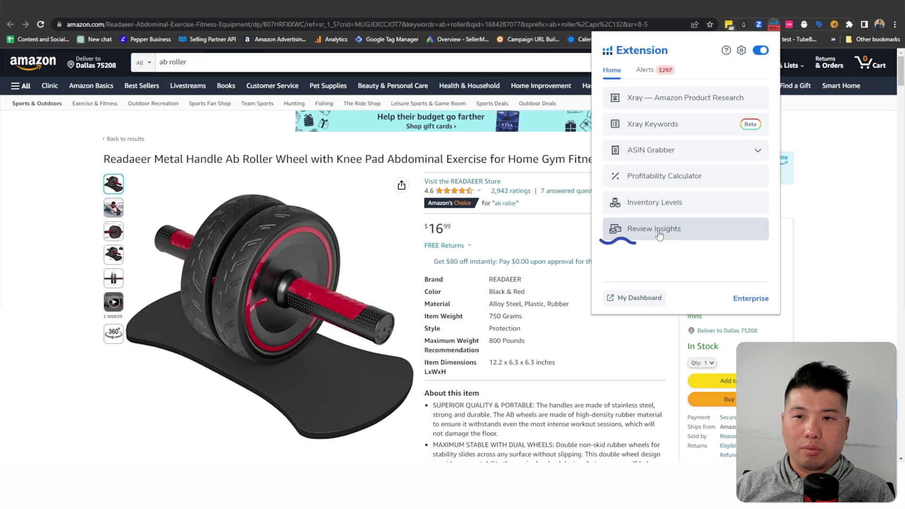
# In Helium 10 Review Insights, sort all 384 reviews by Most recent and apply the filter
pyautogui.click(658, 231)
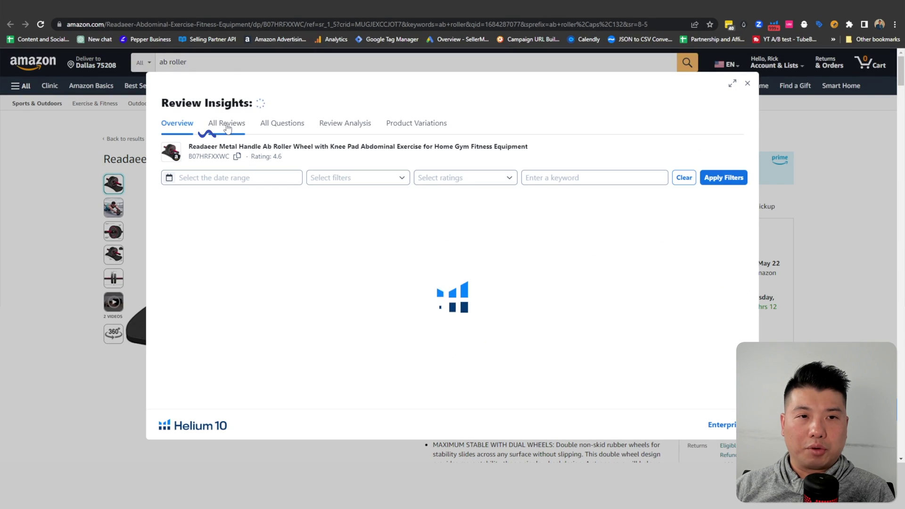
pyautogui.click(227, 135)
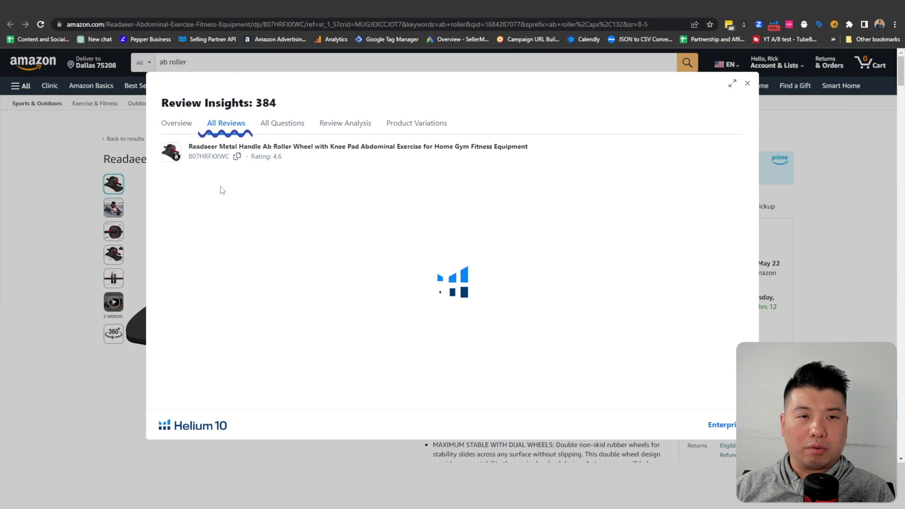
pyautogui.click(197, 178)
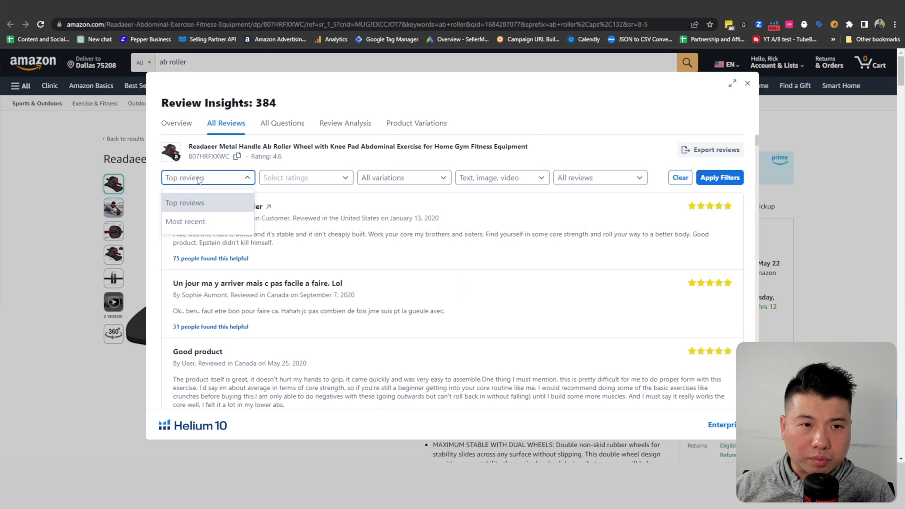
pyautogui.click(200, 221)
pyautogui.click(728, 178)
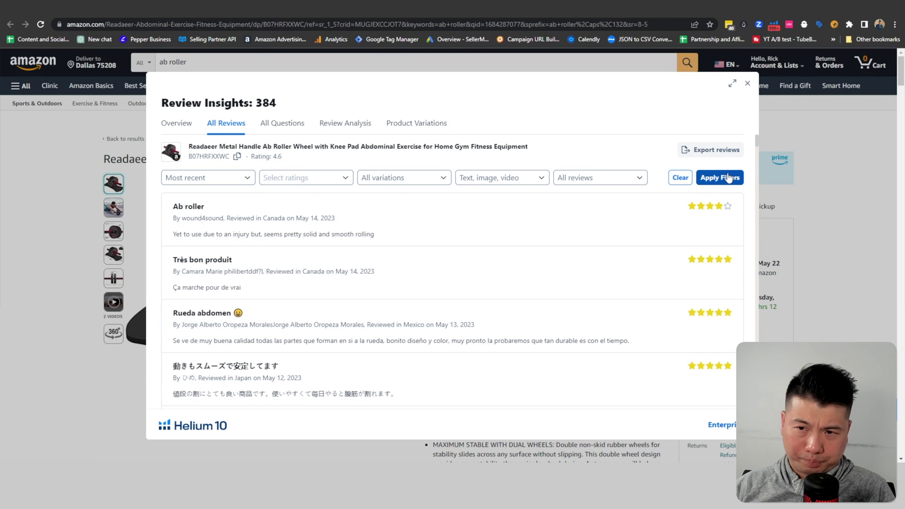
# Export the reviews and open merged-csv-files in Excel
pyautogui.click(712, 149)
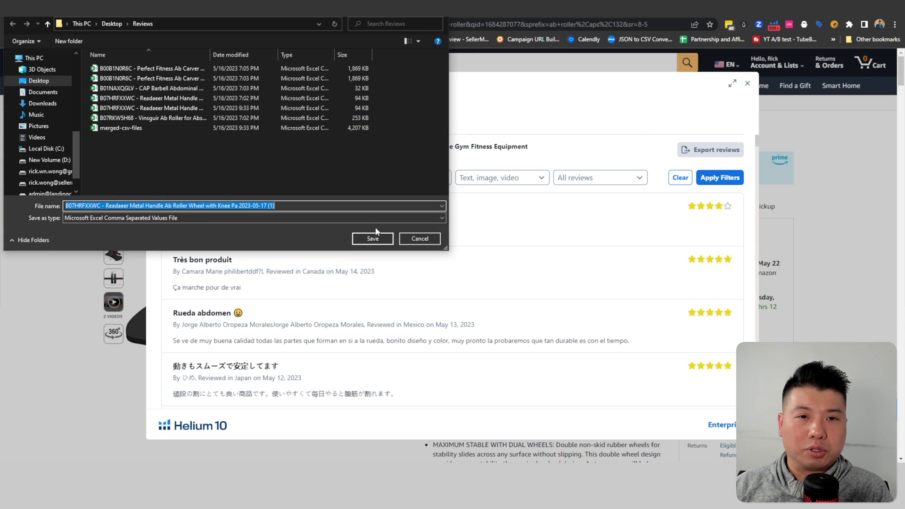
pyautogui.click(113, 129)
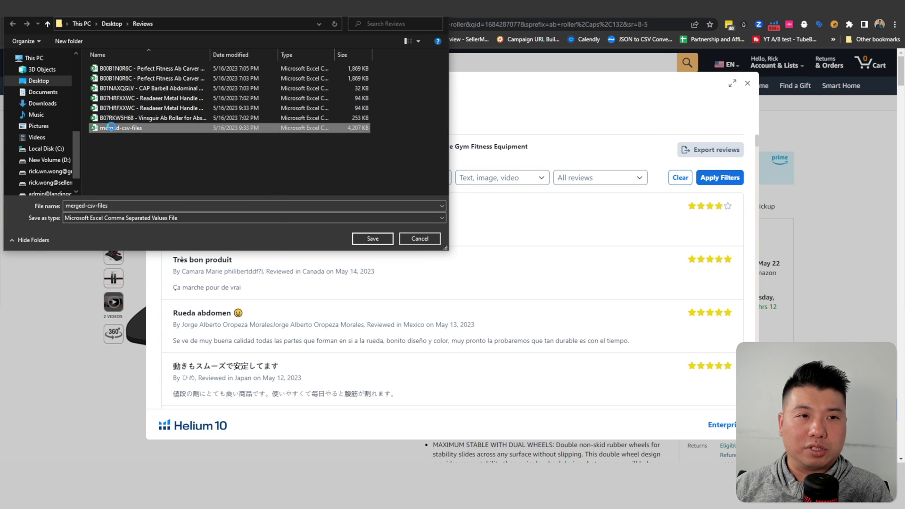
pyautogui.rightClick(113, 129)
pyautogui.click(136, 159)
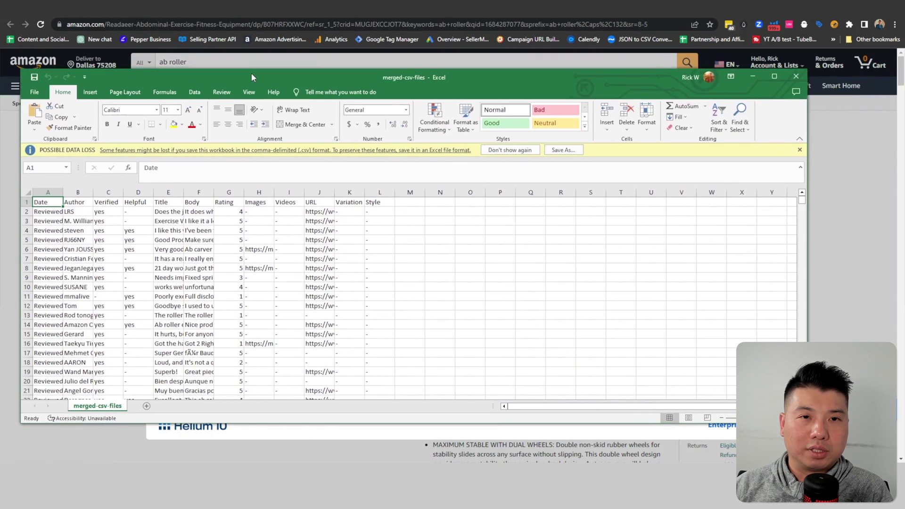
# Dismiss Excel's data-loss and genuine-Office notices, then select the Amazon Review Set 1 template line on the Canva slide
pyautogui.click(799, 150)
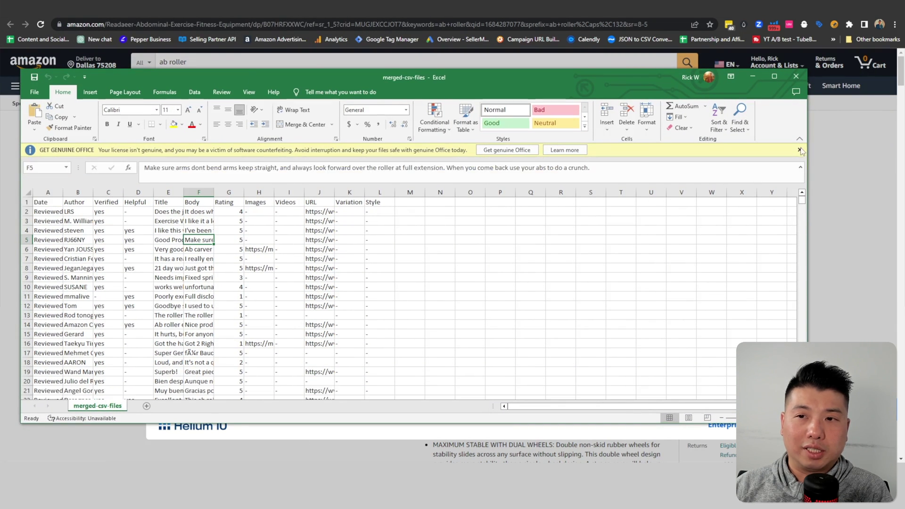
pyautogui.click(799, 150)
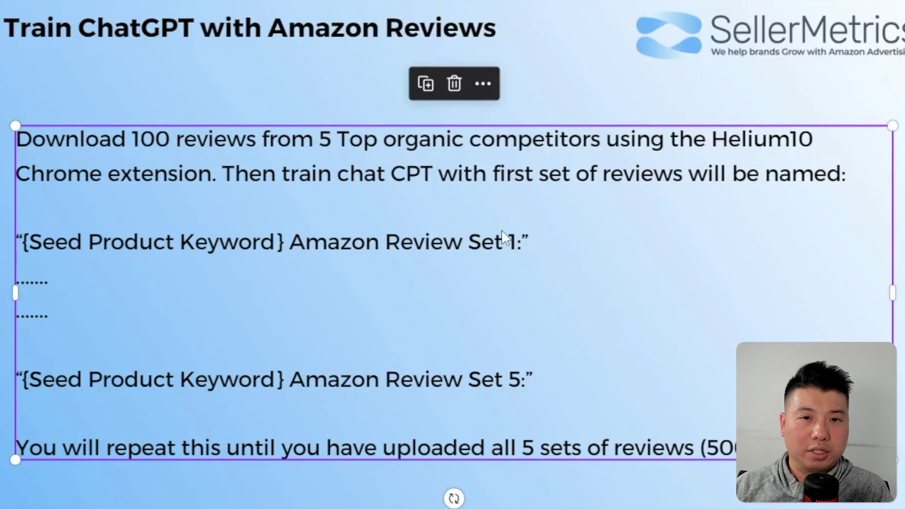
pyautogui.moveTo(521, 241); pyautogui.dragTo(22, 245)
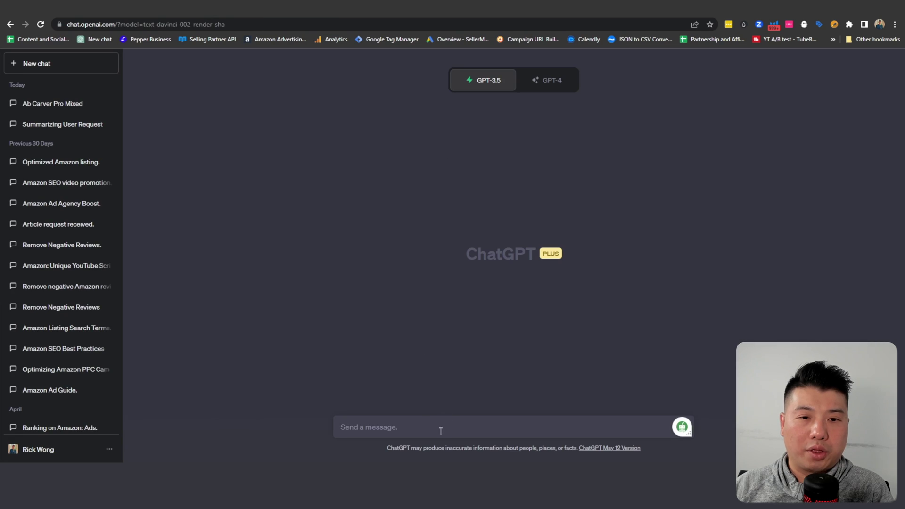
# Paste the Review Set 1 template and replace {Seed Product Keyword} with 'ab roller'
pyautogui.hotkey('ctrl', 'v')
pyautogui.moveTo(423, 427); pyautogui.dragTo(314, 423)
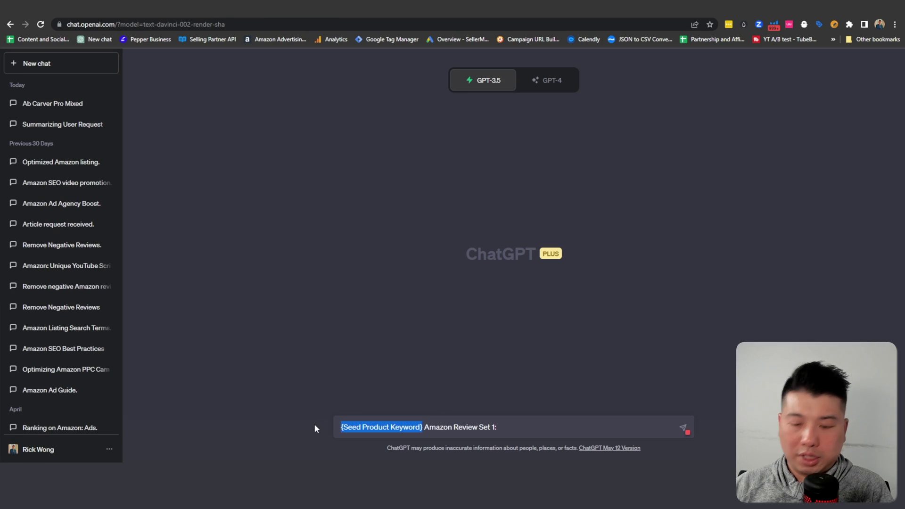
pyautogui.write('ab roller')
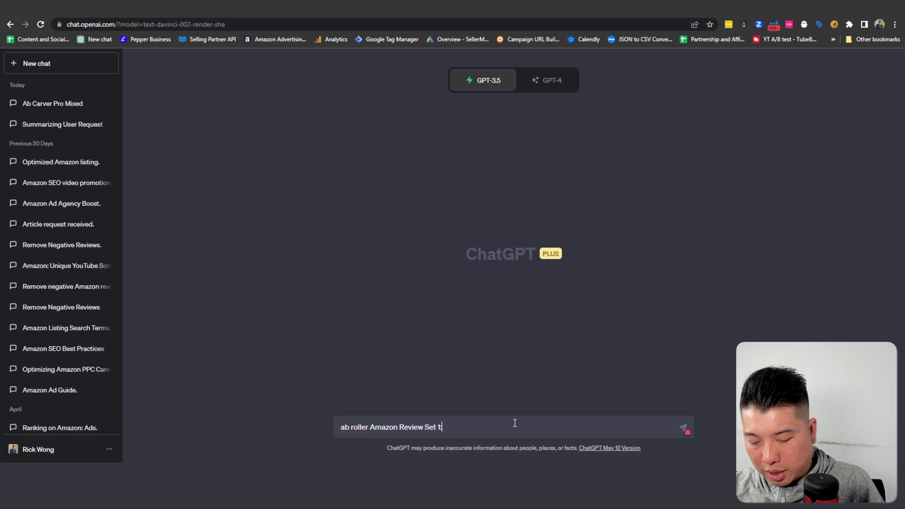
pyautogui.hotkey('shift', 'Return')
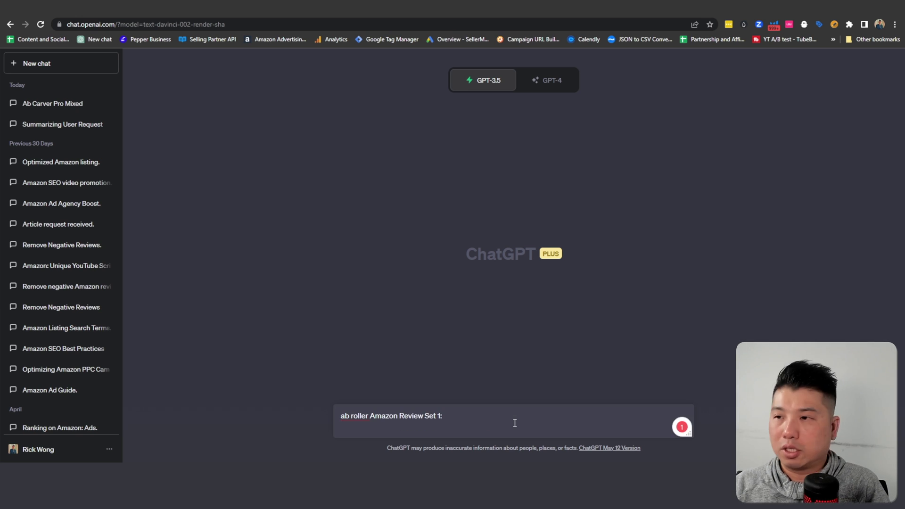
# Copy the Body column reviews from merged-csv-files, paste them under the heading and send
pyautogui.hotkey('alt', 'Tab')
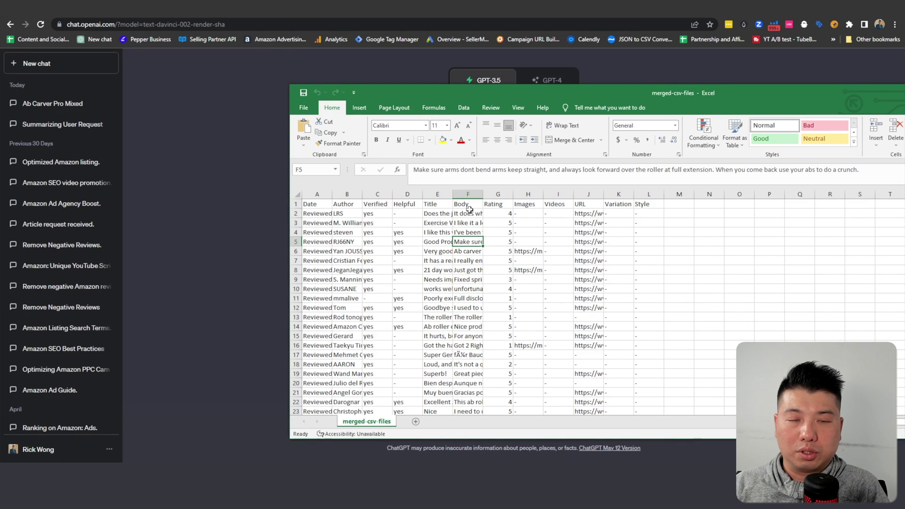
pyautogui.moveTo(468, 210); pyautogui.dragTo(457, 413)
pyautogui.hotkey('alt', 'Tab')
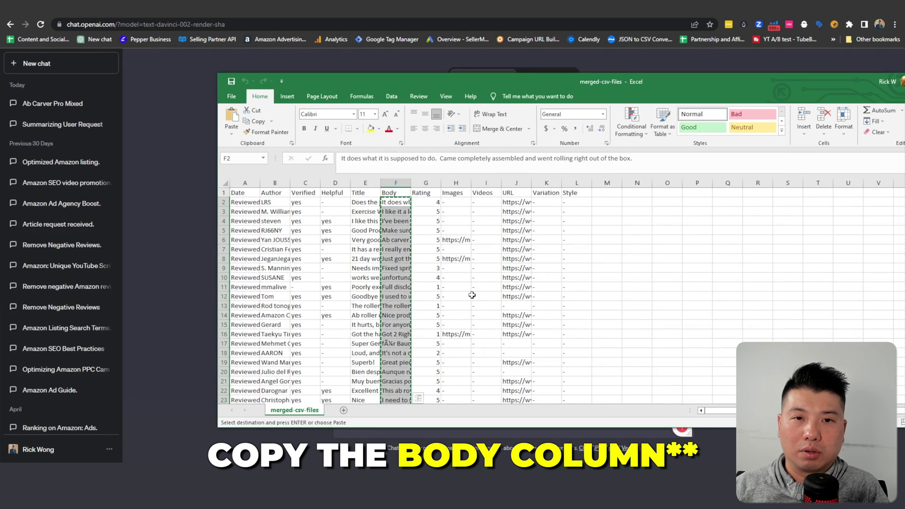
pyautogui.scroll(-11, 389, 296)
pyautogui.click(448, 437)
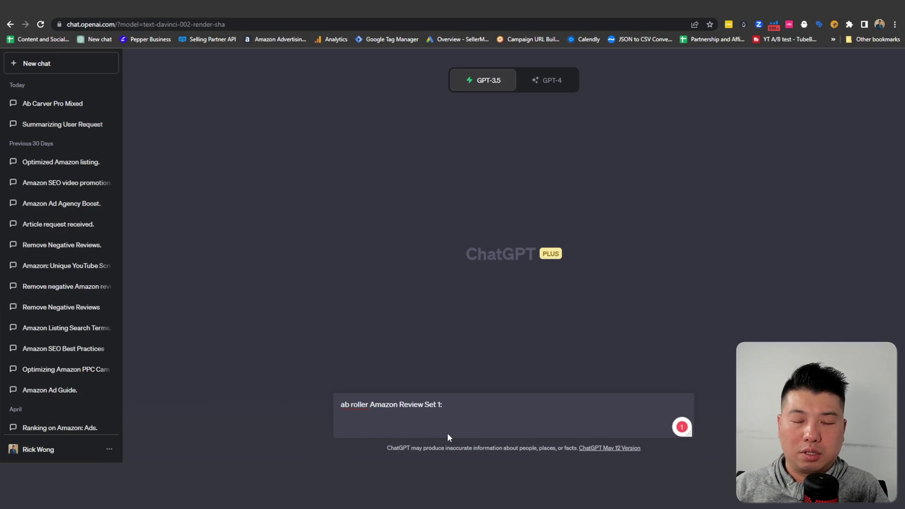
pyautogui.hotkey('ctrl', 'v')
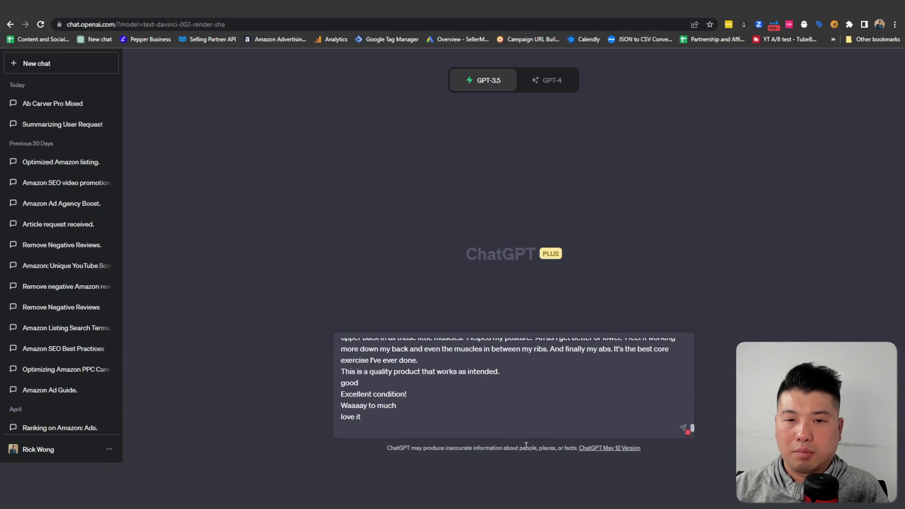
pyautogui.press('Return')
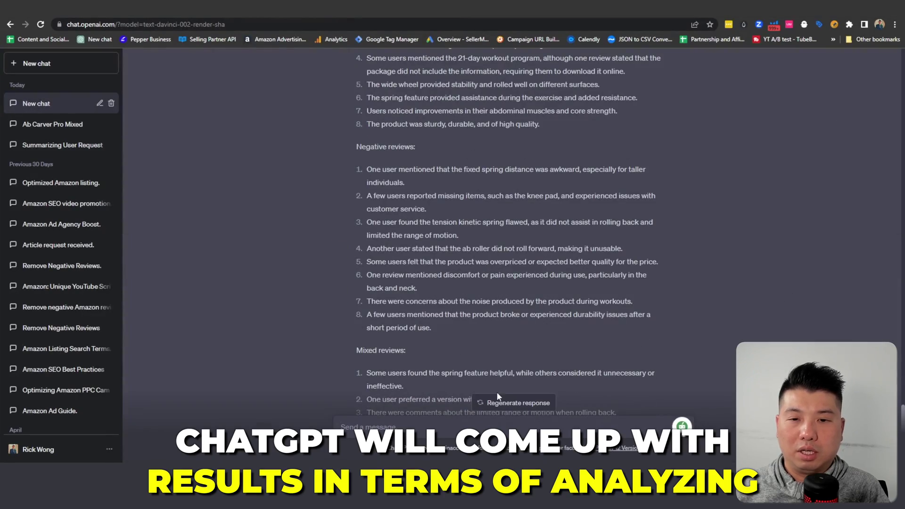
pyautogui.scroll(-3, 492, 408)
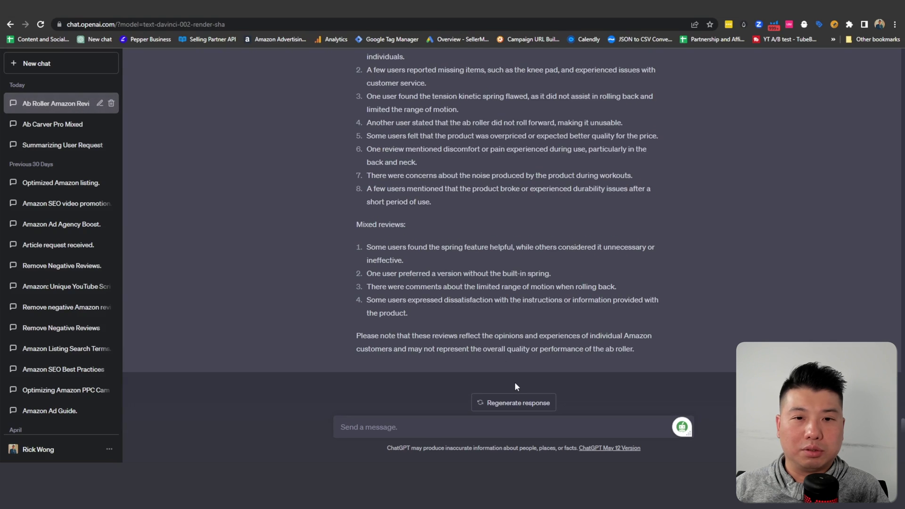
# Paste the saved heading from clipboard history and edit it to 'ab roller Amazon Review Set 2:'
pyautogui.hotkey('alt', 'Tab')
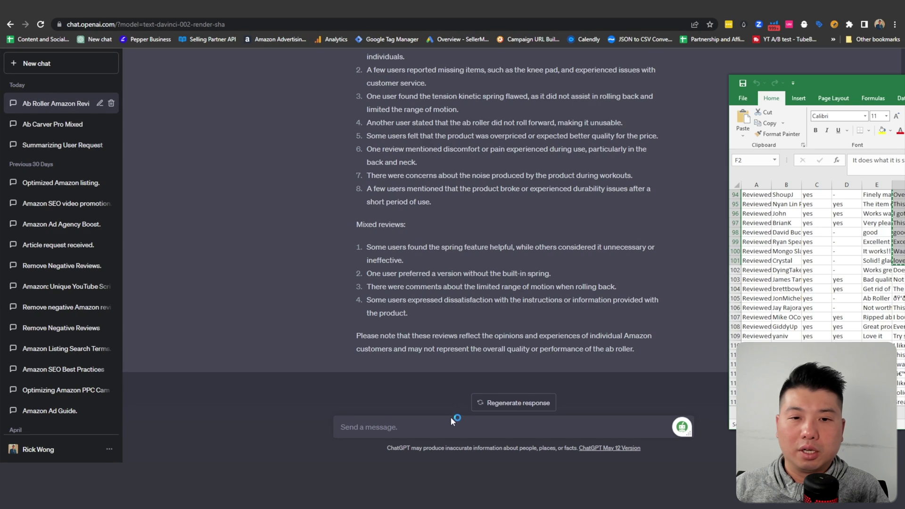
pyautogui.click(448, 421)
pyautogui.press('super+v')
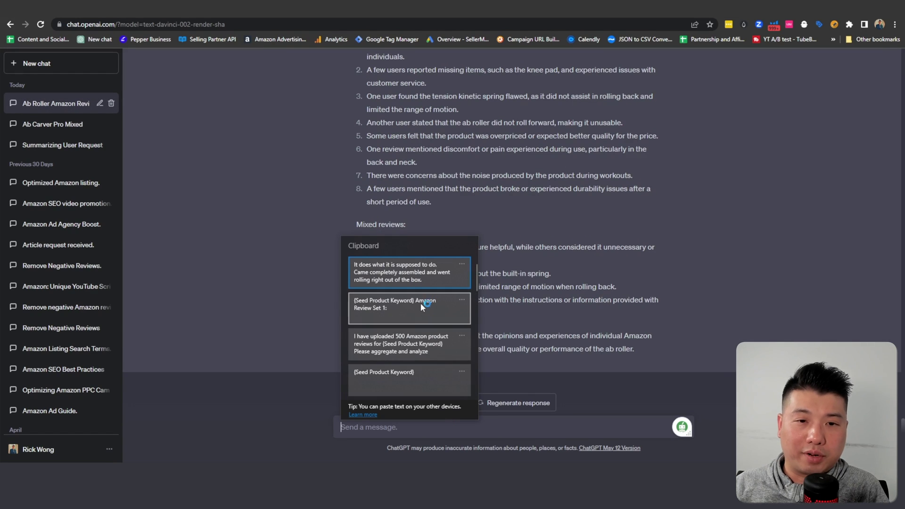
pyautogui.click(420, 304)
pyautogui.moveTo(422, 427); pyautogui.dragTo(362, 427)
pyautogui.write('ab roller Amazon Review Set 1:')
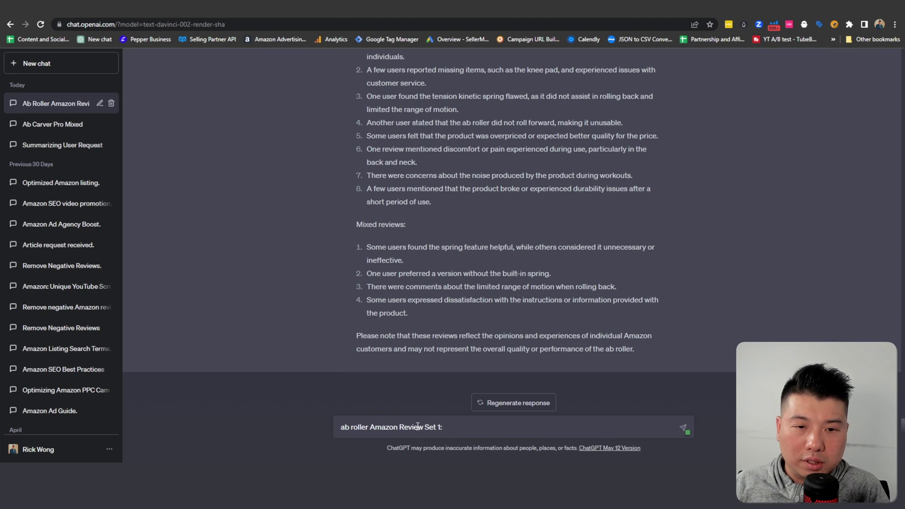
pyautogui.press('BackSpace')
pyautogui.write('2')
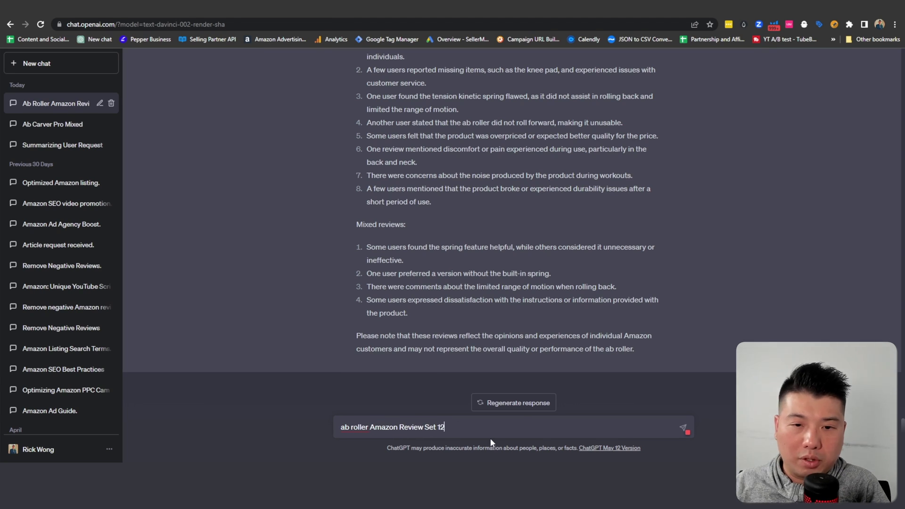
pyautogui.press('BackSpace')
pyautogui.press('BackSpace')
pyautogui.write('2:')
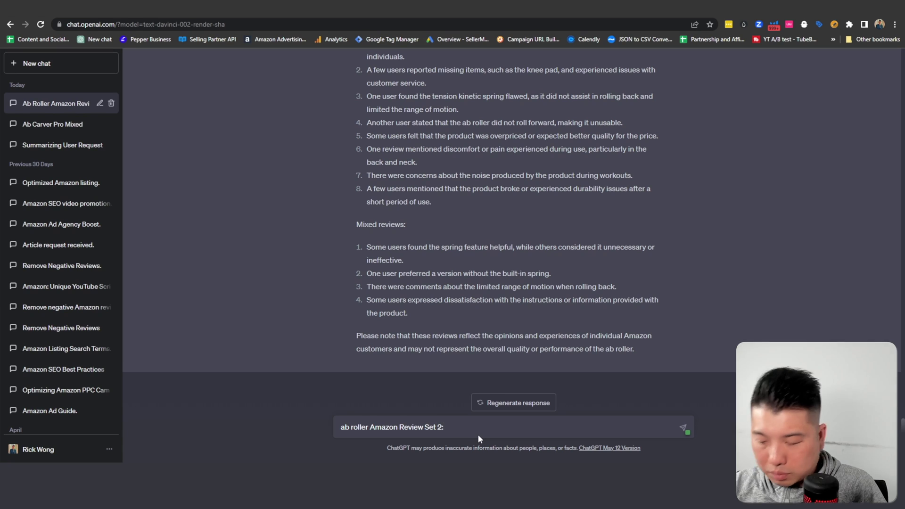
pyautogui.hotkey('shift', 'Return')
# Copy the next block of column F reviews, paste them under the heading and send
pyautogui.hotkey('alt', 'Tab')
pyautogui.moveTo(810, 83); pyautogui.dragTo(466, 68)
pyautogui.click(558, 256)
pyautogui.hotkey('ctrl', 'shift', 'Down')
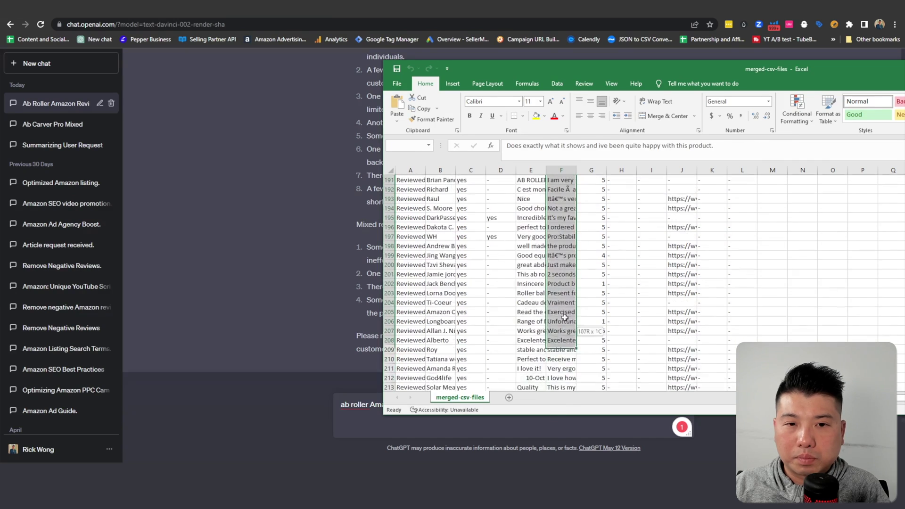
pyautogui.hotkey('ctrl', 'c')
pyautogui.click(388, 423)
pyautogui.hotkey('ctrl', 'v')
pyautogui.press('Return')
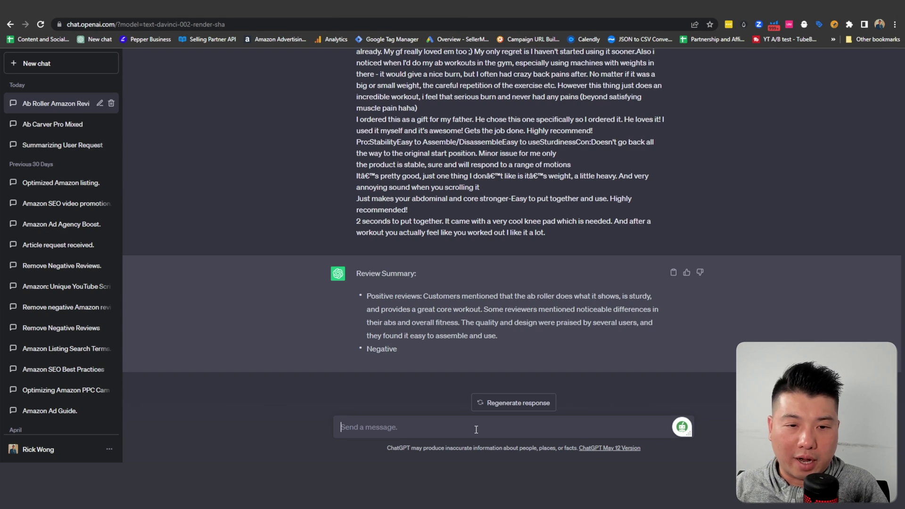
# Paste the review set heading again and replace its placeholder with 'ab roller'
pyautogui.hotkey('ctrl', 'v')
pyautogui.hotkey('ctrl', 'z')
pyautogui.hotkey('ctrl', 'v')
pyautogui.moveTo(423, 427); pyautogui.dragTo(305, 433)
pyautogui.write('ab roller')
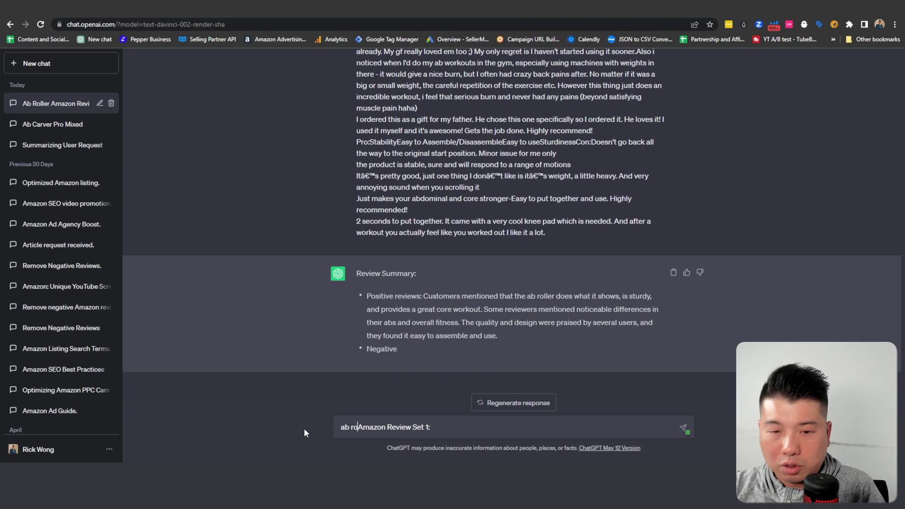
# Change the heading to Set 3, paste the copied reviews beneath it and send
pyautogui.doubleClick(440, 427)
pyautogui.write('3')
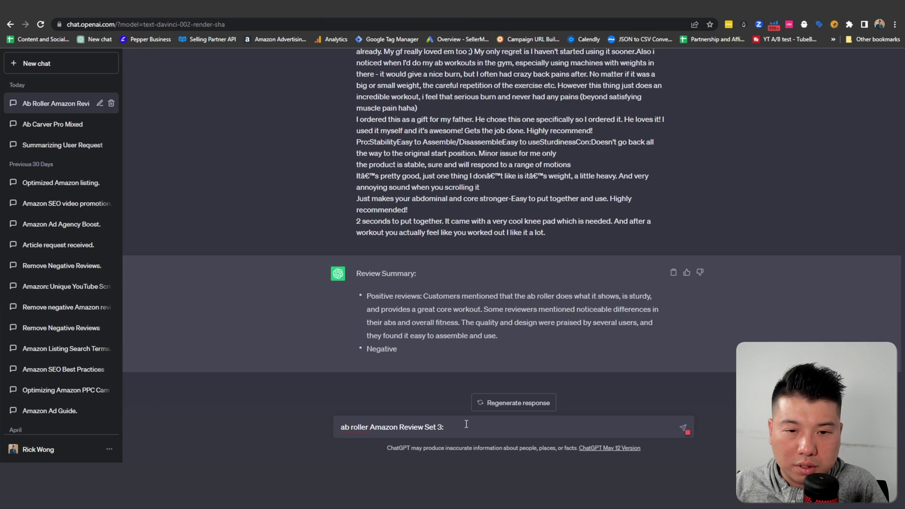
pyautogui.hotkey('ctrl', 'a')
pyautogui.hotkey('alt', 'Tab')
pyautogui.scroll(-5, 660, 292)
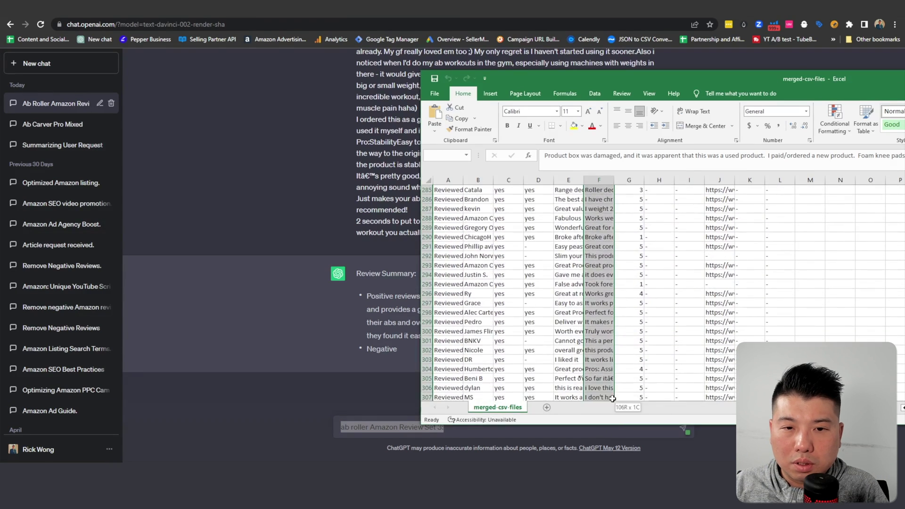
pyautogui.hotkey('alt', 'Tab')
pyautogui.click(464, 428)
pyautogui.hotkey('ctrl', 'v')
pyautogui.press('Return')
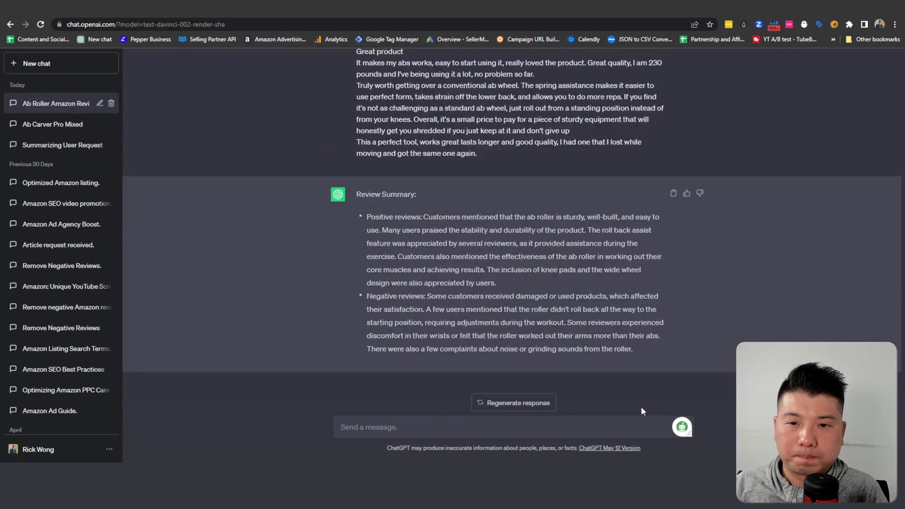
# Copy the next 64 column F reviews, add a 'Set 4:' heading, paste the reviews and send
pyautogui.hotkey('alt', 'Tab')
pyautogui.moveTo(599, 347); pyautogui.dragTo(594, 419)
pyautogui.hotkey('ctrl', 'c')
pyautogui.hotkey('alt', 'Tab')
pyautogui.click(461, 428)
pyautogui.press('super+v')
pyautogui.press('Down')
pyautogui.press('Down')
pyautogui.press('Return')
pyautogui.press('BackSpace')
pyautogui.write('4:')
pyautogui.hotkey('shift', 'Return')
pyautogui.press('super+v')
pyautogui.click(439, 318)
pyautogui.click(682, 426)
# Draft the 'ab roller Amazon Review Set 5:' heading and begin selecting column F reviews from F402
pyautogui.hotkey('alt', 'Tab')
pyautogui.hotkey('alt', 'Tab')
pyautogui.press('super+v')
pyautogui.click(452, 313)
pyautogui.press('BackSpace')
pyautogui.press('BackSpace')
pyautogui.write('5:')
pyautogui.hotkey('alt', 'Tab')
pyautogui.moveTo(598, 314); pyautogui.dragTo(600, 192)
# Dismiss Quick Analysis, select the column F reviews from F402 down, and paste them after the Set 5 heading
pyautogui.scroll(1, 600, 193)
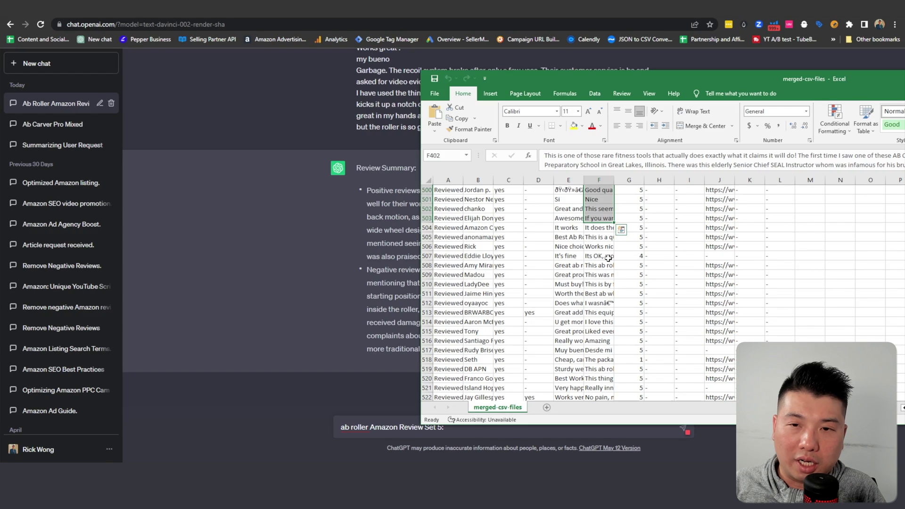
pyautogui.scroll(2, 608, 257)
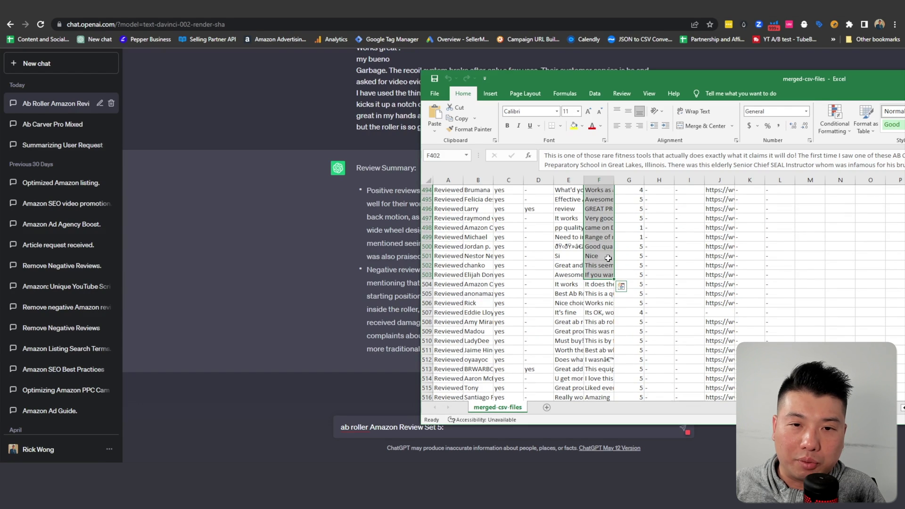
pyautogui.click(621, 286)
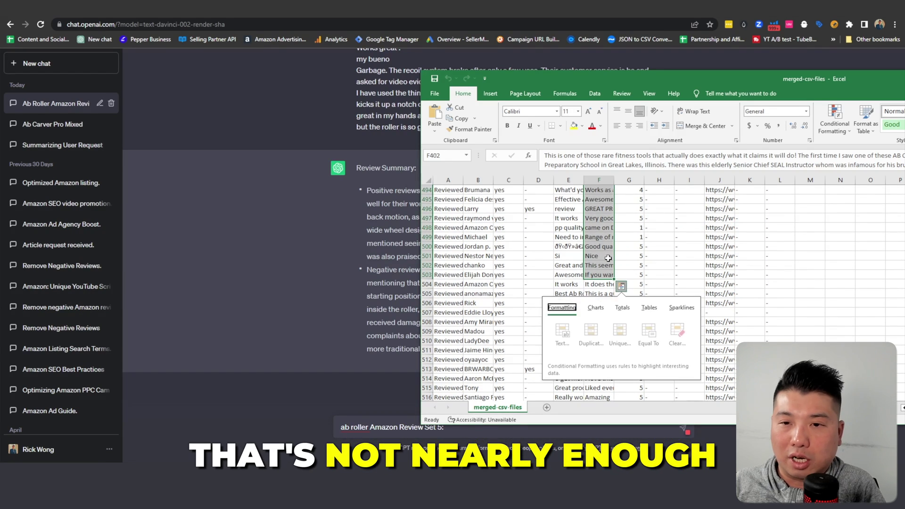
pyautogui.click(639, 75)
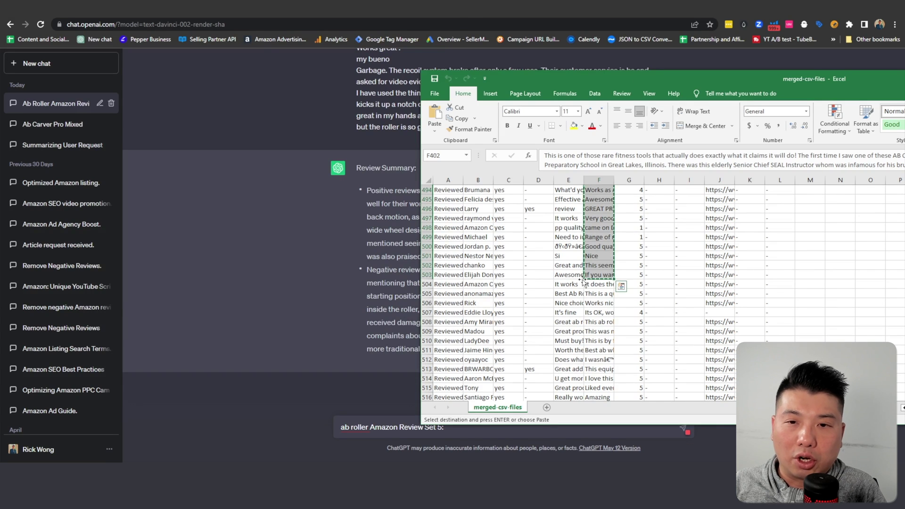
pyautogui.scroll(20, 585, 282)
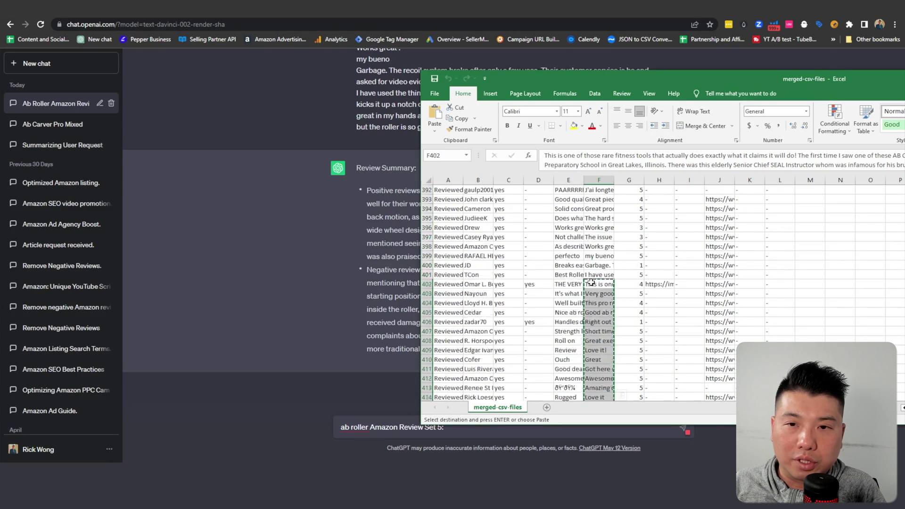
pyautogui.scroll(1, 591, 282)
pyautogui.moveTo(602, 367); pyautogui.dragTo(599, 405)
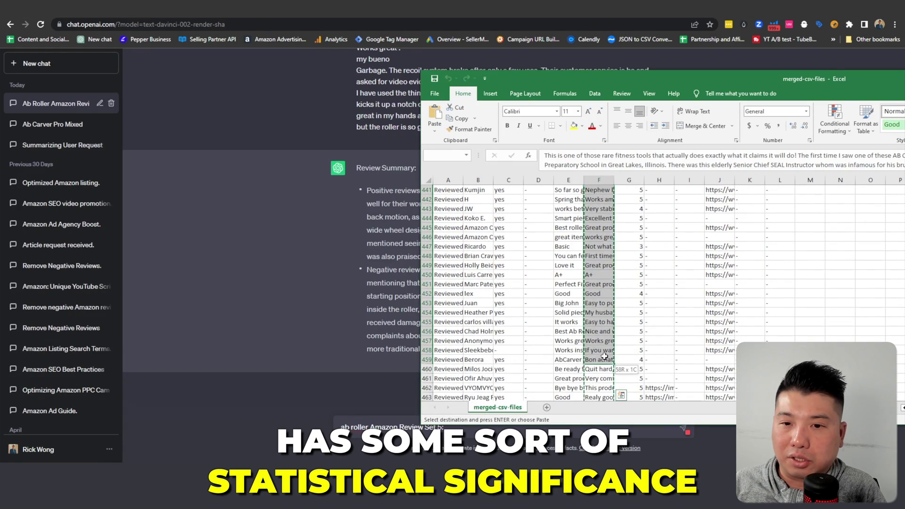
pyautogui.moveTo(603, 358); pyautogui.dragTo(592, 388)
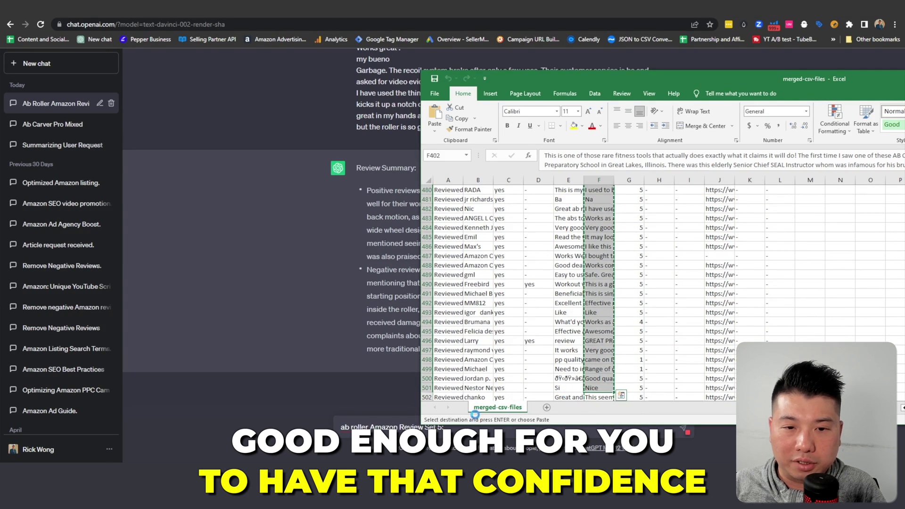
pyautogui.click(338, 430)
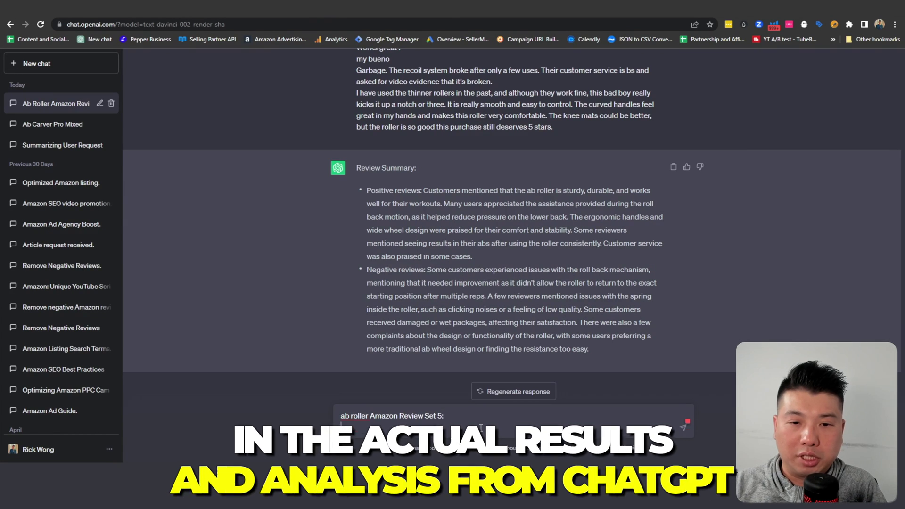
pyautogui.hotkey('ctrl', 'v')
# Send Review Set 5 and stop the summary partway through the positive reviews
pyautogui.click(683, 428)
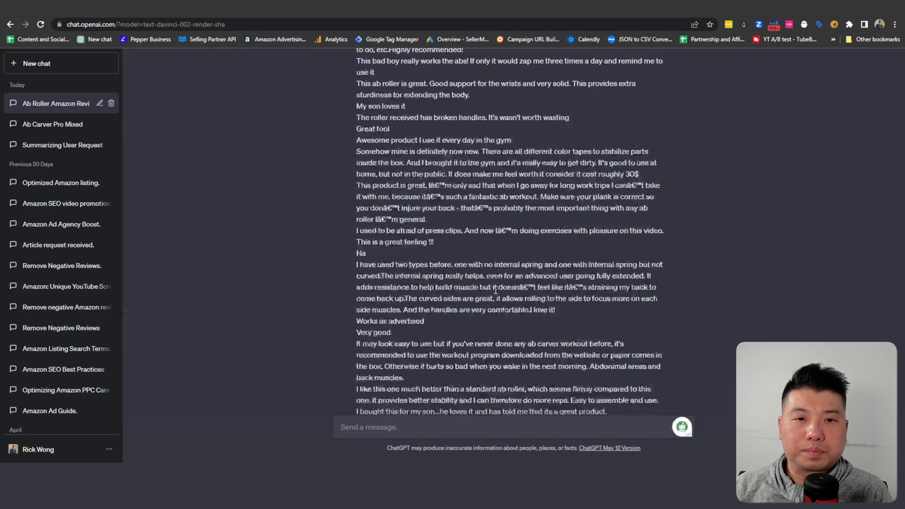
pyautogui.click(502, 405)
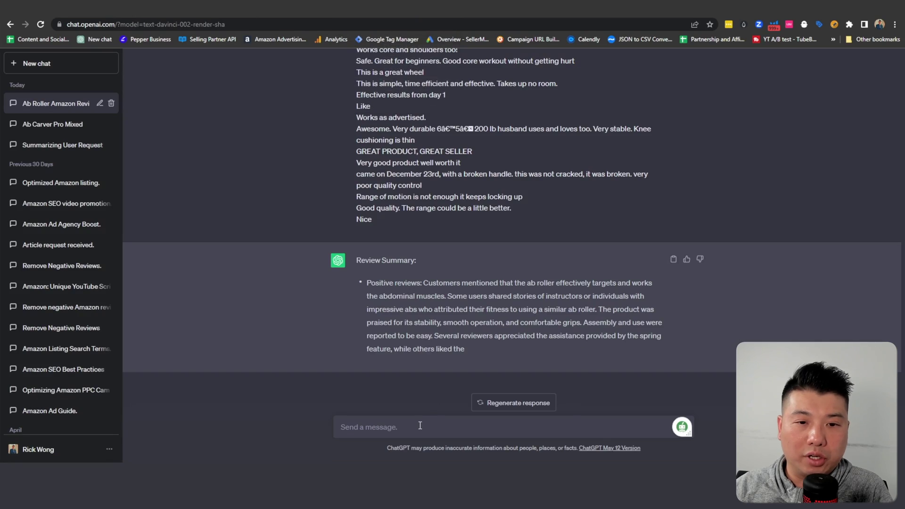
# Paste the ten-question review-analysis prompt, fill both placeholders with 'ab roller', and send it
pyautogui.rightClick(417, 426)
pyautogui.click(452, 345)
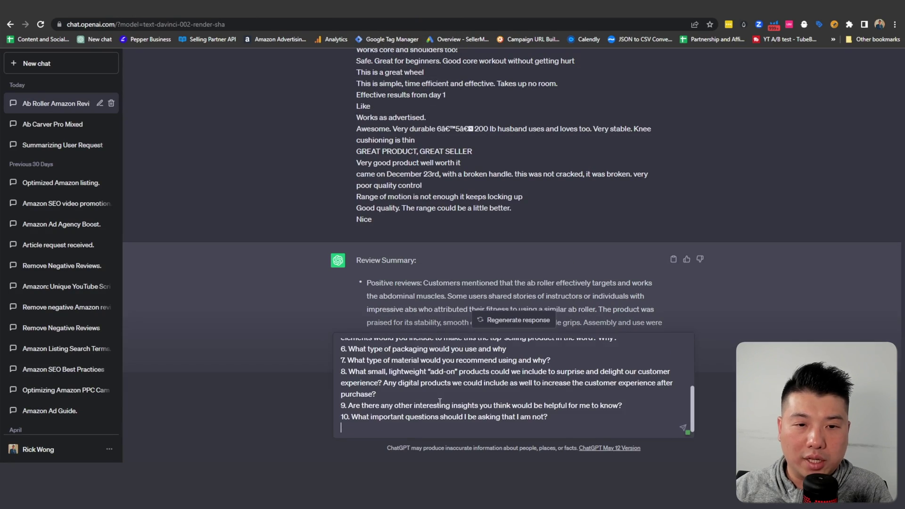
pyautogui.moveTo(588, 344); pyautogui.dragTo(507, 342)
pyautogui.write('ab roller')
pyautogui.scroll(-1, 536, 405)
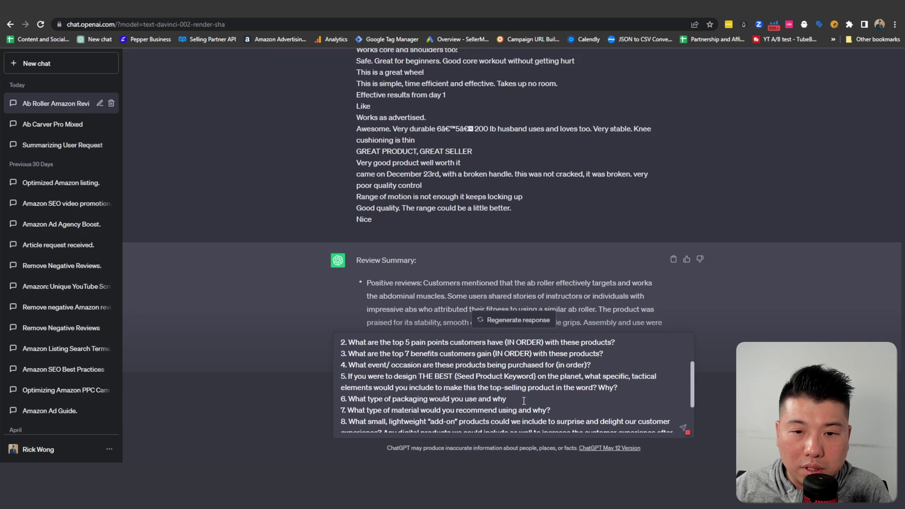
pyautogui.moveTo(537, 376); pyautogui.dragTo(453, 376)
pyautogui.write('ab roller')
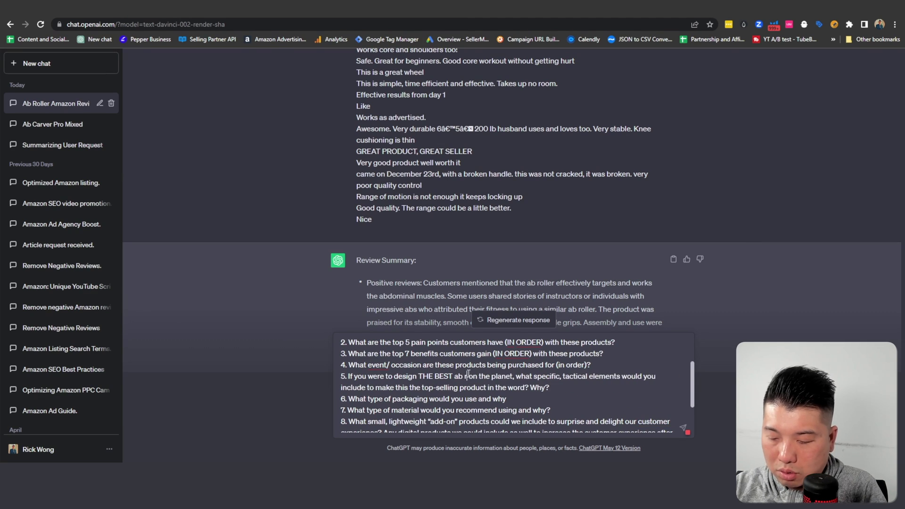
pyautogui.press('Return')
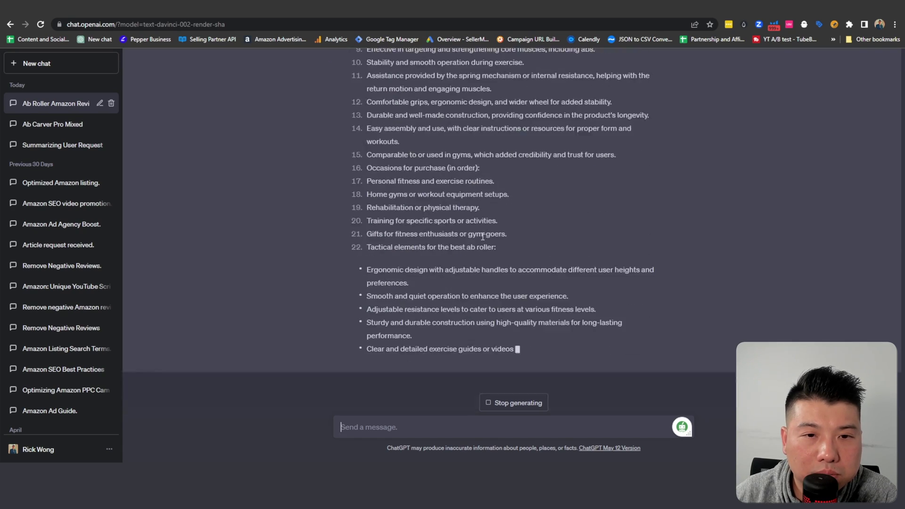
pyautogui.scroll(20, 574, 321)
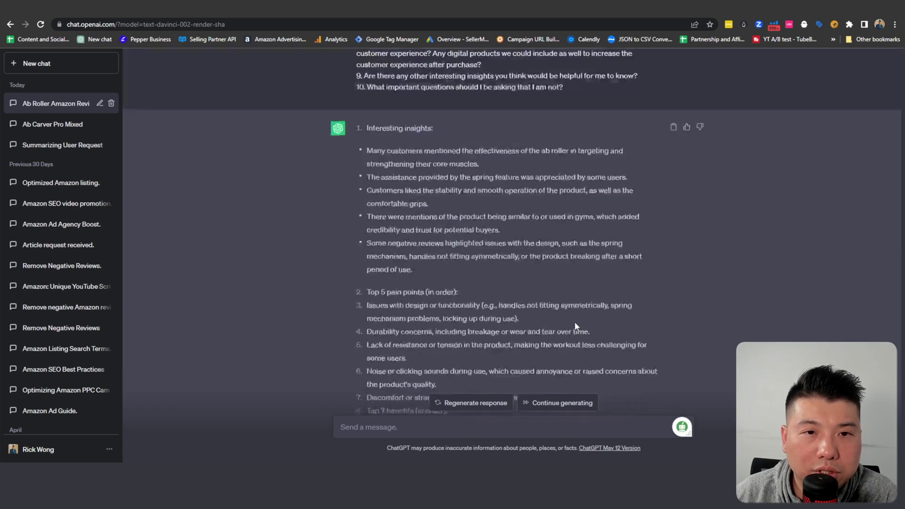
pyautogui.scroll(-6, 530, 285)
pyautogui.scroll(2, 459, 164)
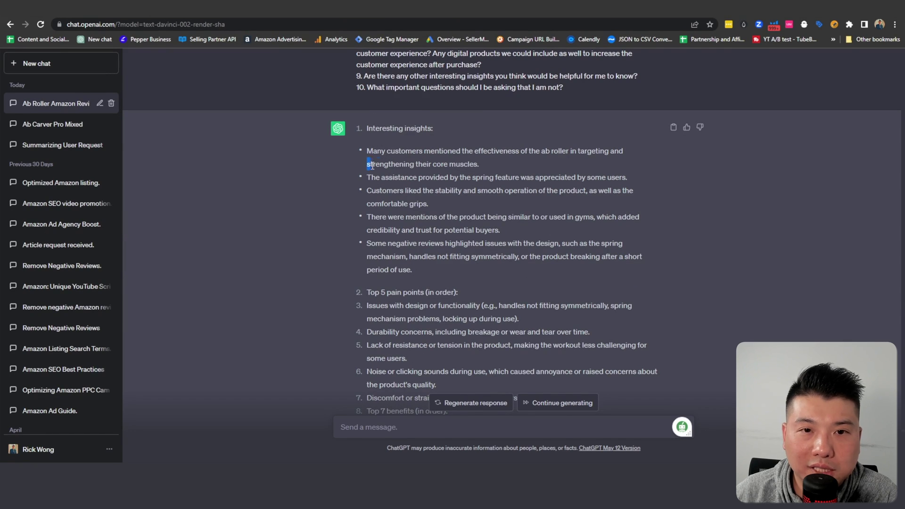
pyautogui.moveTo(378, 167); pyautogui.dragTo(504, 173)
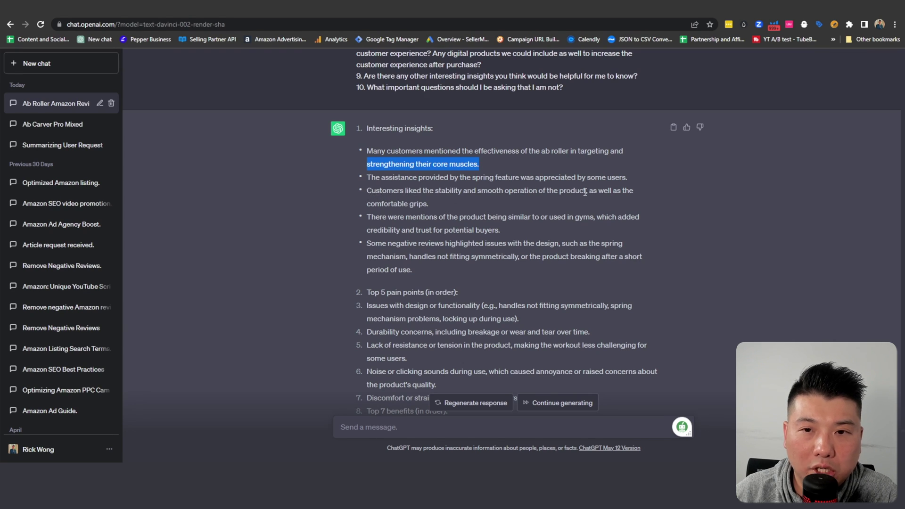
pyautogui.moveTo(427, 203); pyautogui.dragTo(361, 205)
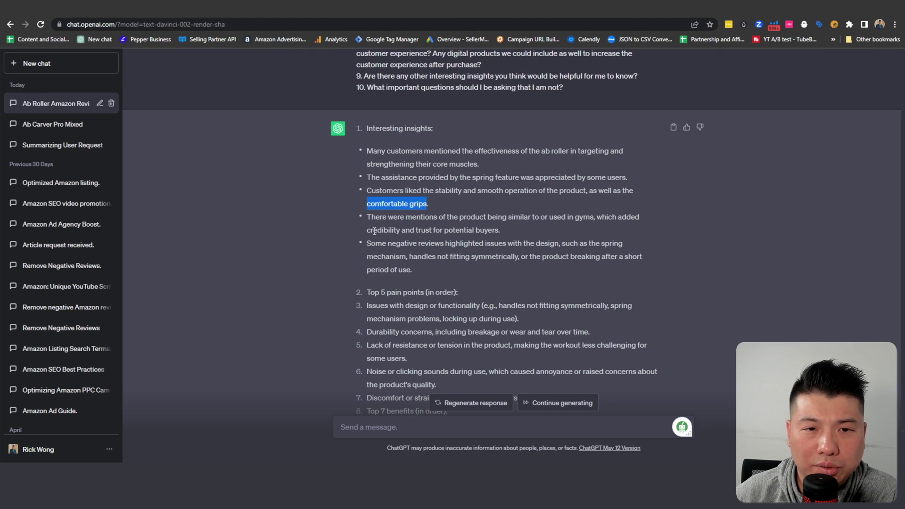
pyautogui.moveTo(371, 230); pyautogui.dragTo(450, 232)
pyautogui.scroll(-2, 440, 272)
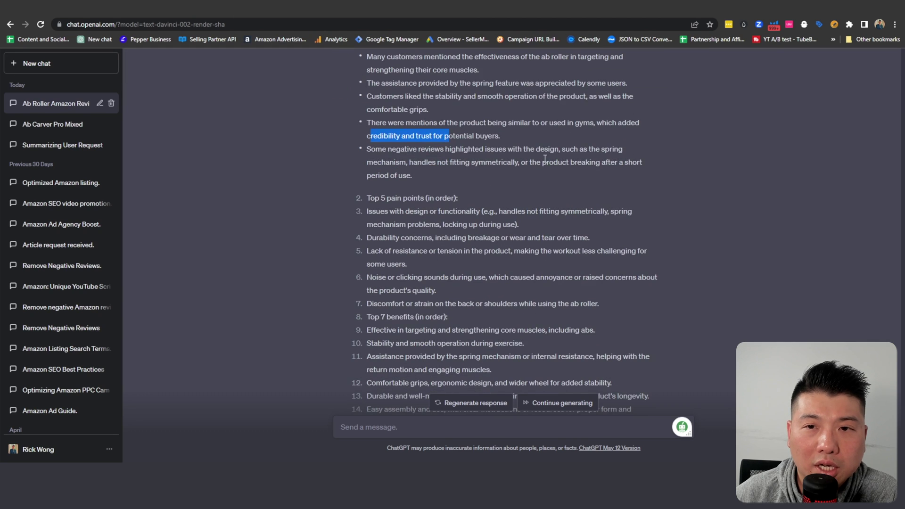
pyautogui.moveTo(391, 150); pyautogui.dragTo(605, 160)
pyautogui.click(421, 166)
pyautogui.moveTo(409, 162); pyautogui.dragTo(581, 172)
pyautogui.click(582, 172)
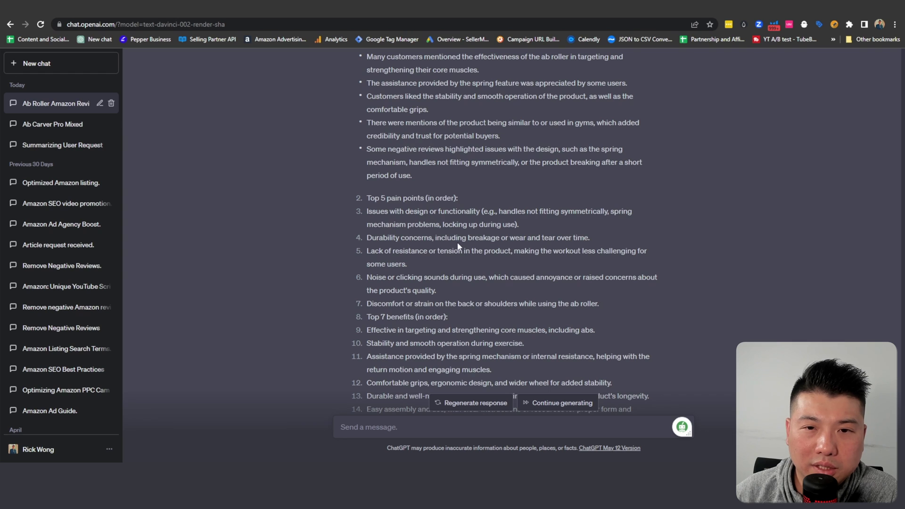
pyautogui.scroll(-2, 394, 156)
pyautogui.moveTo(365, 103); pyautogui.dragTo(445, 128)
pyautogui.click(445, 127)
pyautogui.moveTo(369, 143); pyautogui.dragTo(490, 160)
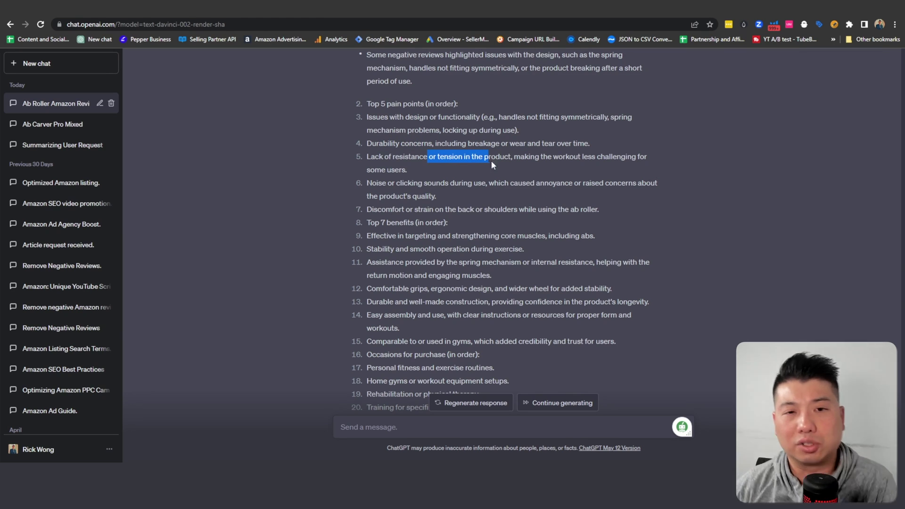
pyautogui.tripleClick(448, 195)
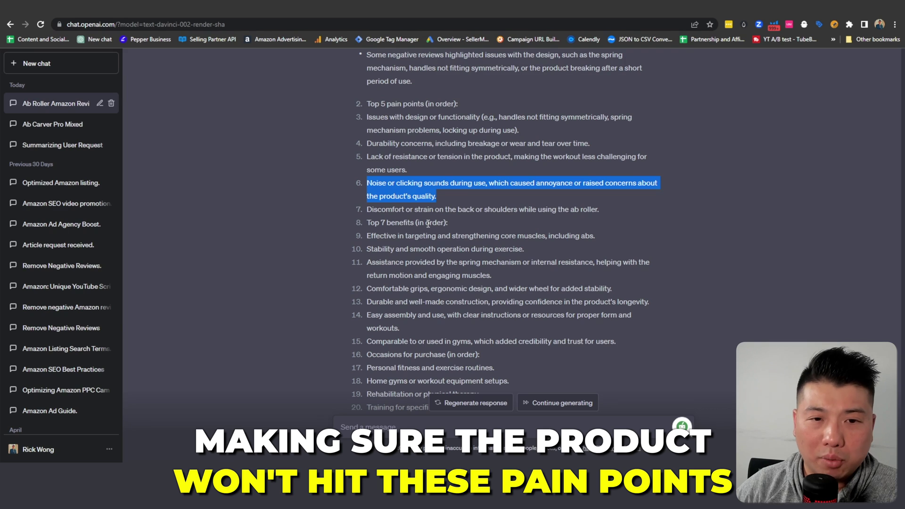
pyautogui.moveTo(379, 235); pyautogui.dragTo(450, 276)
pyautogui.click(497, 304)
pyautogui.click(424, 285)
pyautogui.scroll(-3, 512, 233)
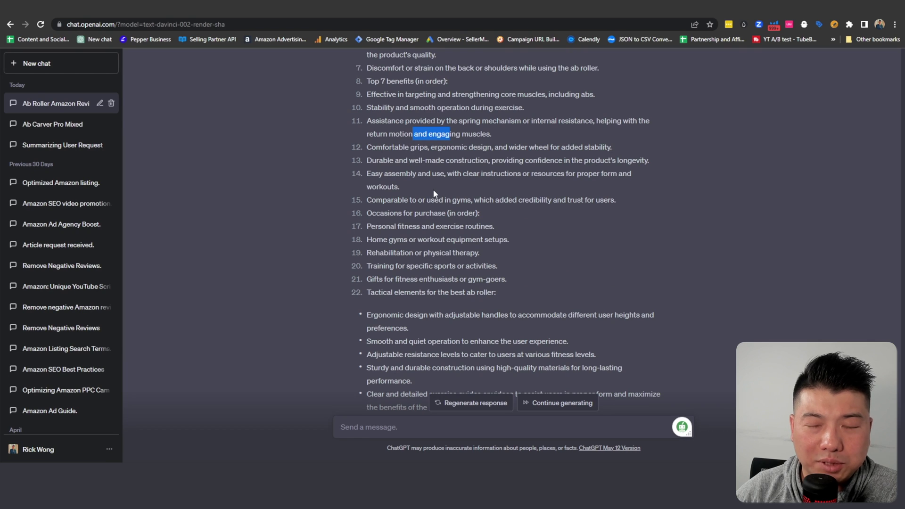
pyautogui.scroll(-4, 434, 189)
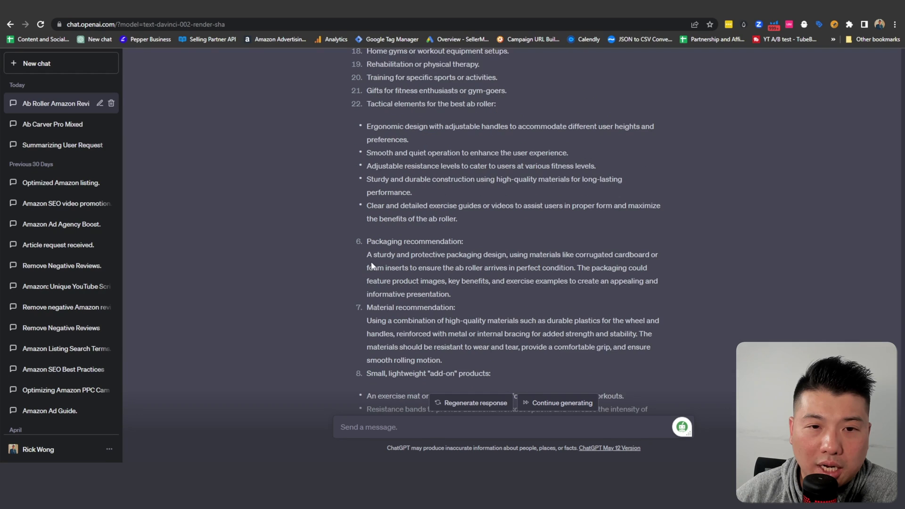
pyautogui.moveTo(371, 254); pyautogui.dragTo(536, 268)
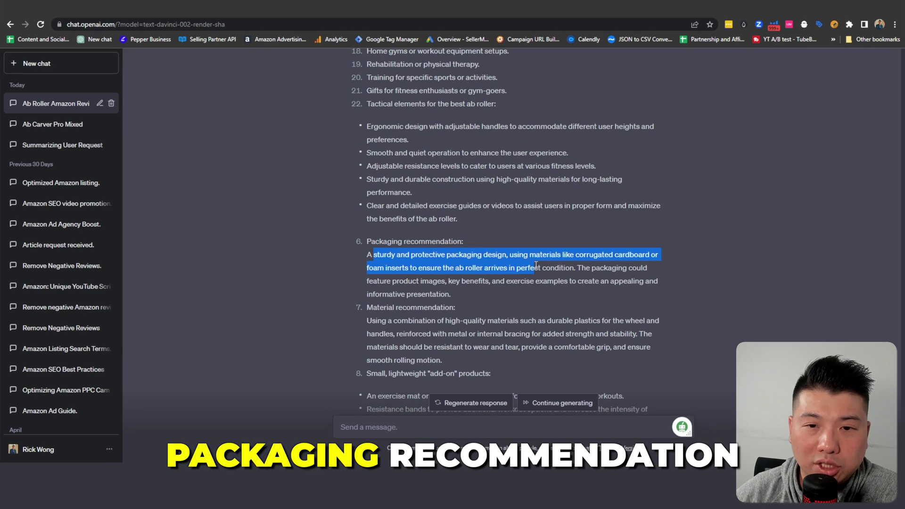
pyautogui.click(371, 258)
pyautogui.moveTo(371, 258); pyautogui.dragTo(659, 262)
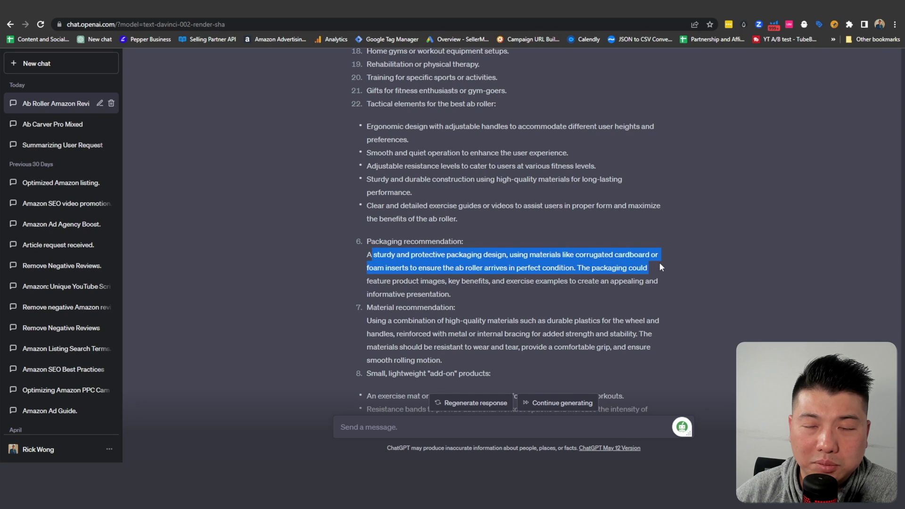
pyautogui.click(374, 255)
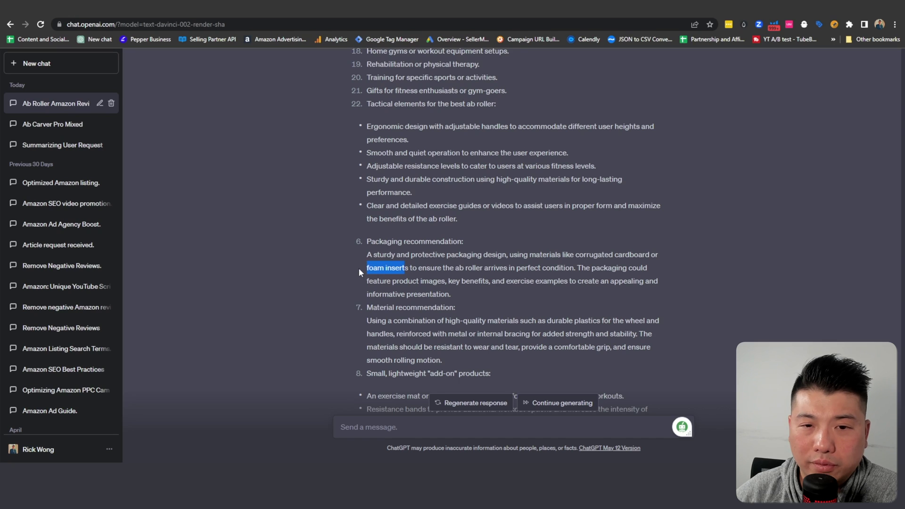
pyautogui.moveTo(406, 267); pyautogui.dragTo(363, 273)
pyautogui.click(465, 267)
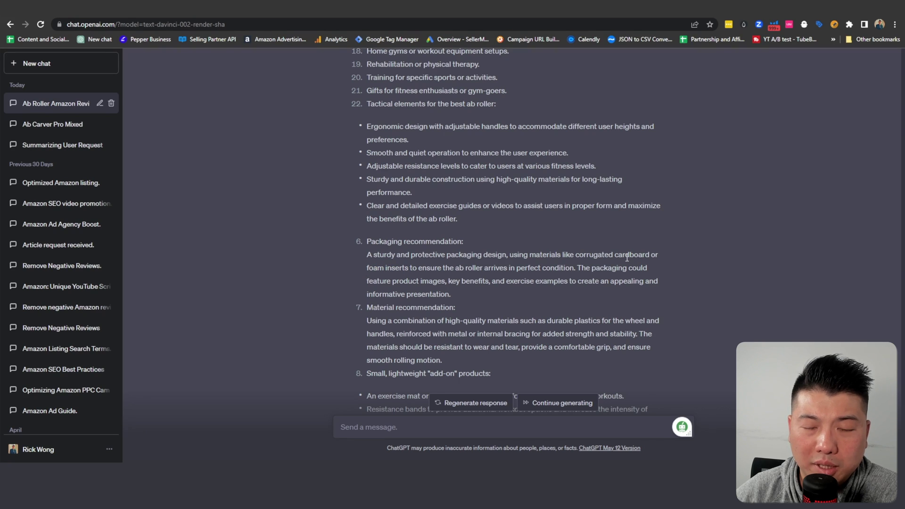
pyautogui.scroll(-1, 627, 257)
pyautogui.moveTo(414, 220); pyautogui.dragTo(372, 225)
pyautogui.click(536, 215)
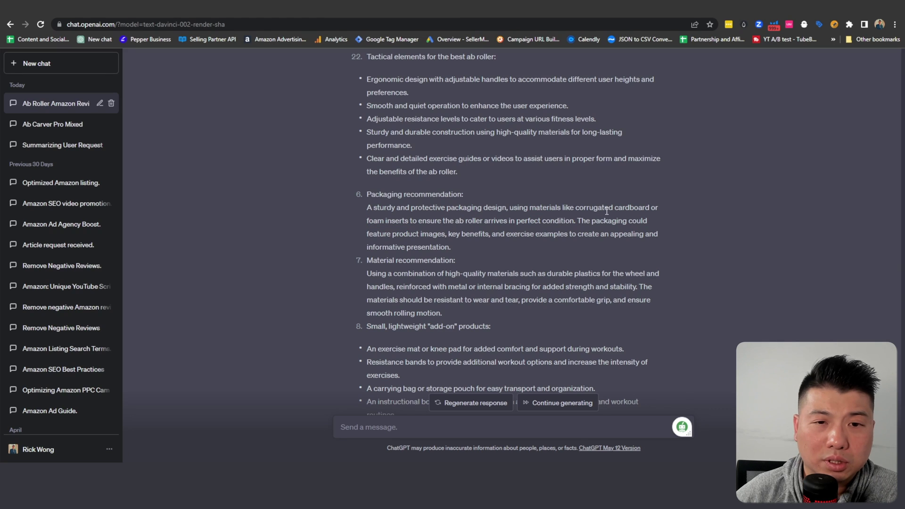
# Highlight the add-on products heading and the exercise mat and resistance bands ideas
pyautogui.scroll(-2, 518, 210)
pyautogui.moveTo(395, 179); pyautogui.dragTo(438, 222)
pyautogui.scroll(-3, 472, 250)
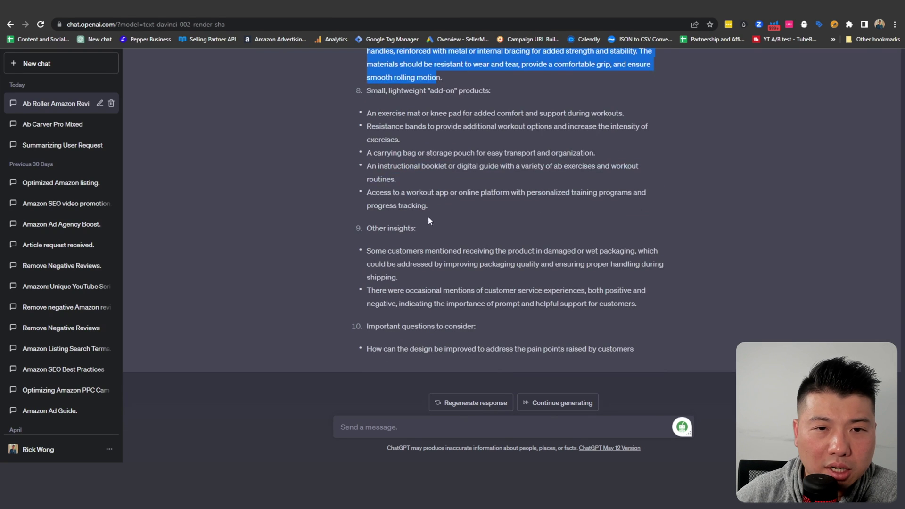
pyautogui.click(369, 92)
pyautogui.moveTo(369, 93); pyautogui.dragTo(492, 91)
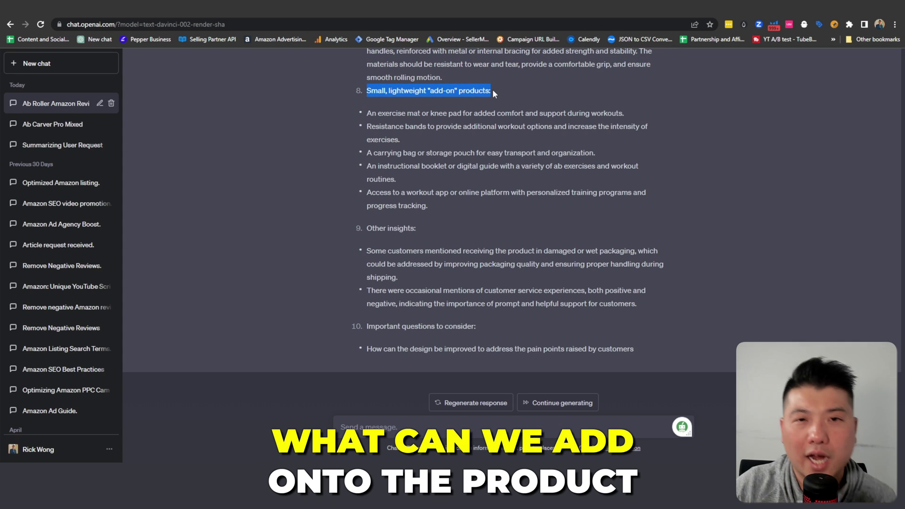
pyautogui.click(371, 125)
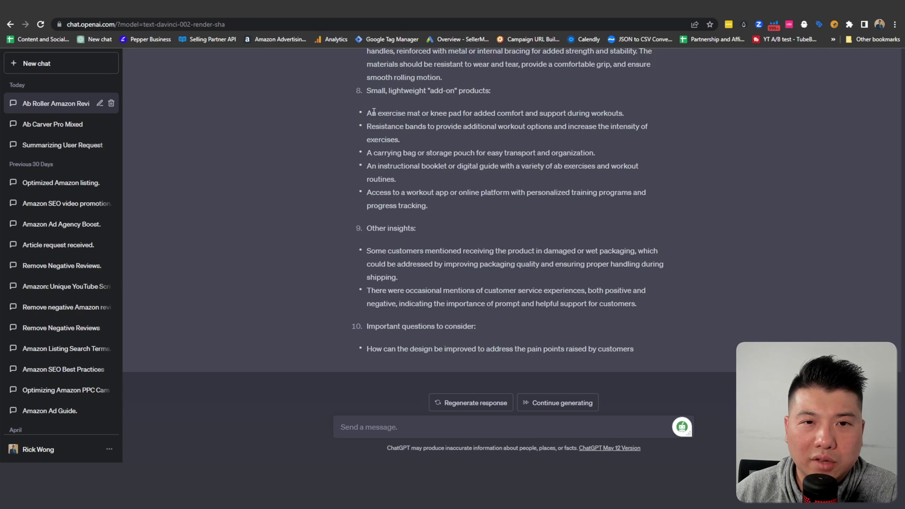
pyautogui.moveTo(376, 113); pyautogui.dragTo(629, 114)
pyautogui.click(471, 137)
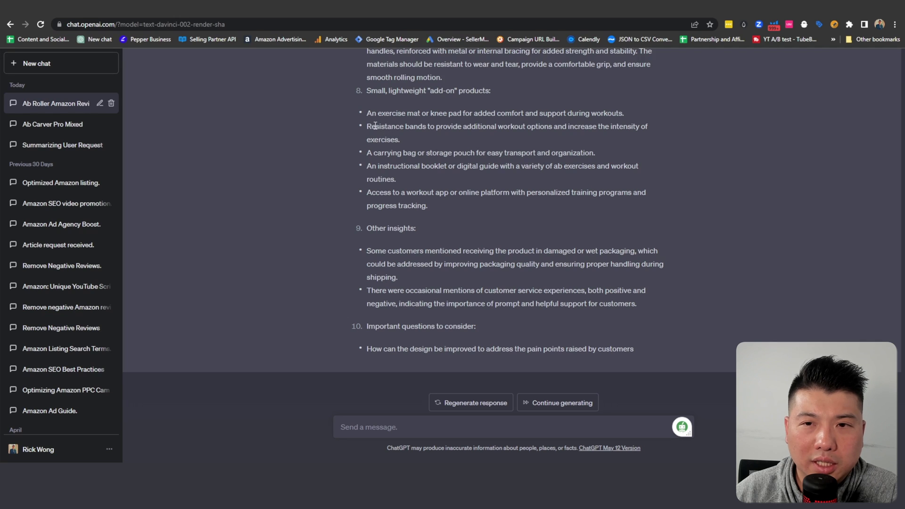
pyautogui.moveTo(376, 127); pyautogui.dragTo(435, 139)
# Highlight the instructional booklet and workout app add-on ideas
pyautogui.click(446, 169)
pyautogui.moveTo(377, 167); pyautogui.dragTo(488, 165)
pyautogui.click(525, 172)
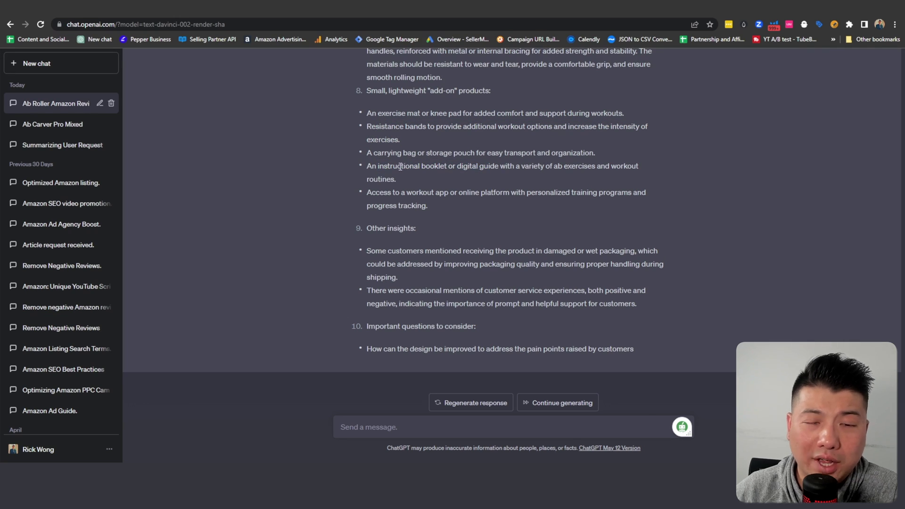
pyautogui.moveTo(375, 167); pyautogui.dragTo(449, 180)
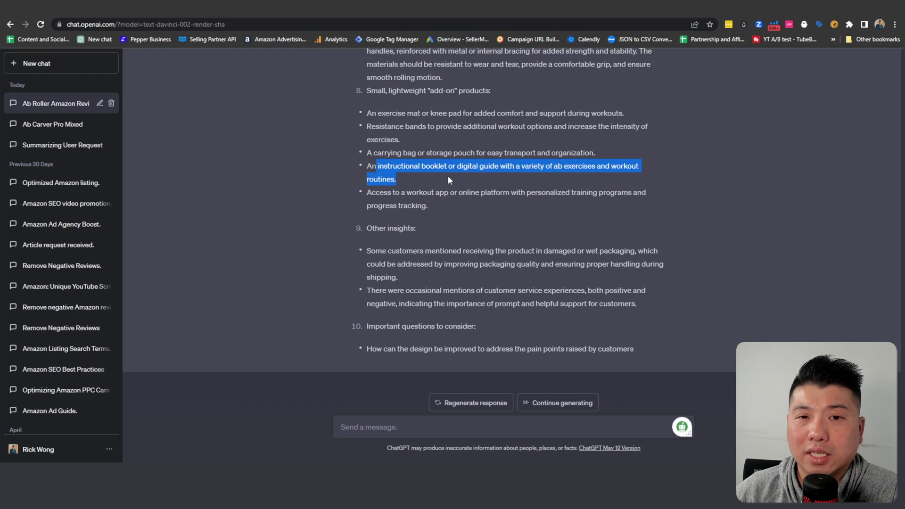
pyautogui.click(448, 178)
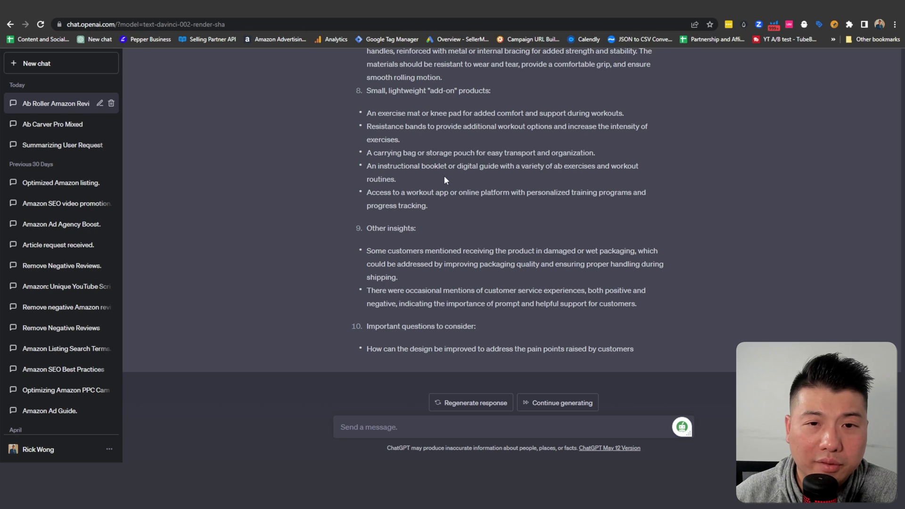
pyautogui.moveTo(377, 193); pyautogui.dragTo(468, 193)
pyautogui.click(455, 194)
pyautogui.moveTo(404, 194); pyautogui.dragTo(494, 193)
pyautogui.click(489, 194)
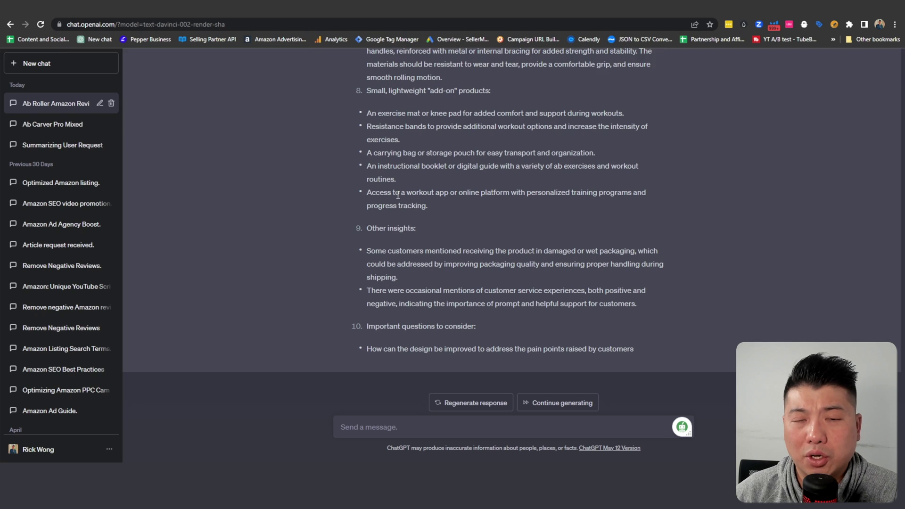
pyautogui.moveTo(424, 205); pyautogui.dragTo(368, 197)
# Highlight the important questions and shipping insights, then continue generating the unfinished reply
pyautogui.moveTo(374, 331); pyautogui.dragTo(624, 352)
pyautogui.click(427, 350)
pyautogui.moveTo(688, 335); pyautogui.dragTo(419, 300)
pyautogui.click(425, 229)
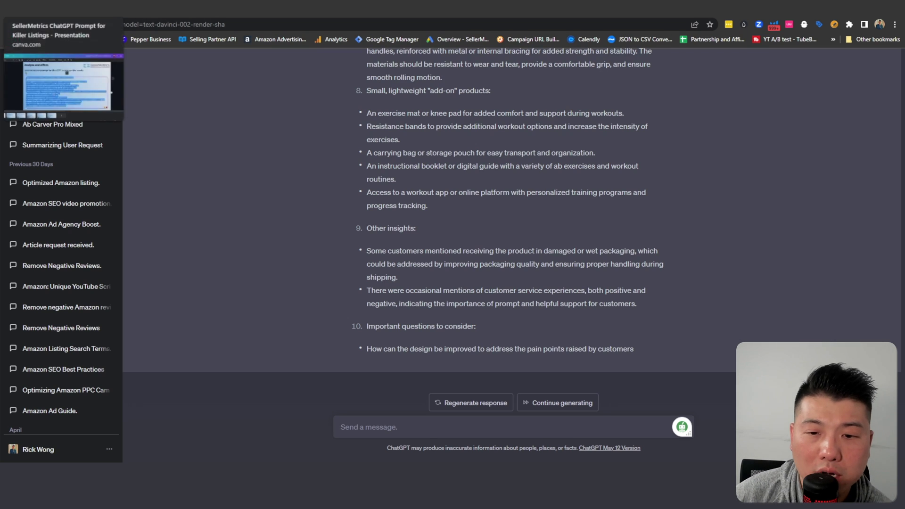
pyautogui.click(531, 403)
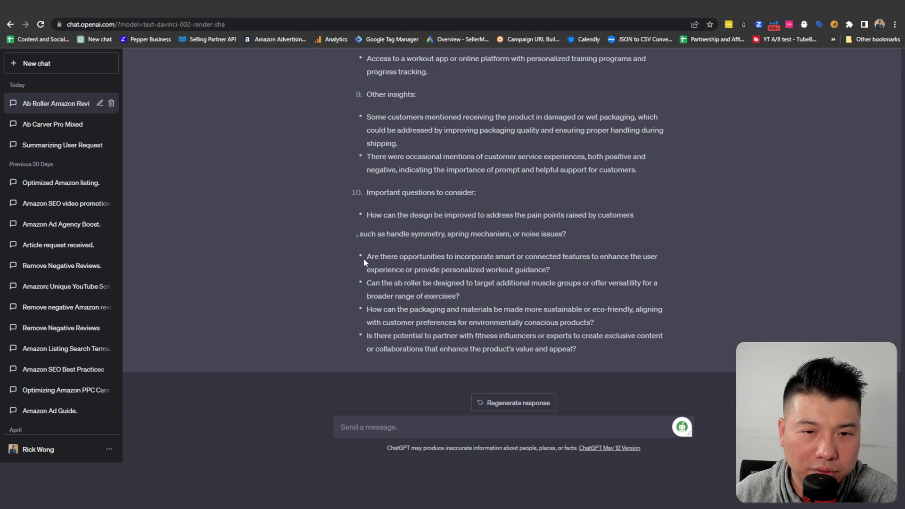
# Highlight the key questions in the analysis, including sustainable packaging and environmentally conscious preferences
pyautogui.moveTo(364, 259); pyautogui.dragTo(460, 305)
pyautogui.click(442, 306)
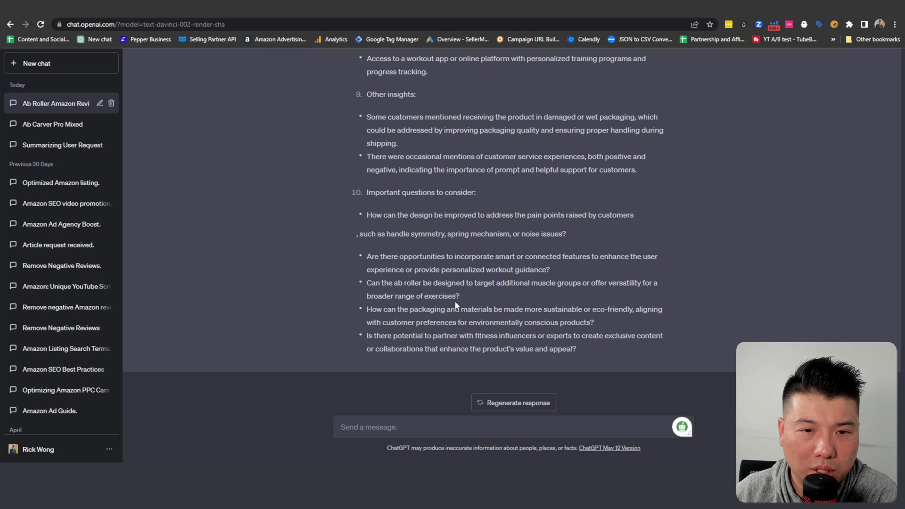
pyautogui.moveTo(387, 309); pyautogui.dragTo(608, 322)
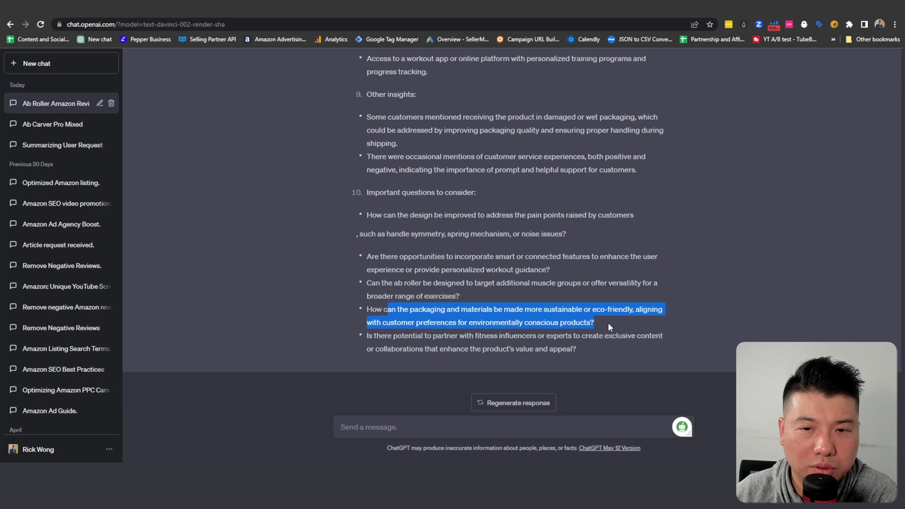
pyautogui.click(608, 322)
pyautogui.moveTo(417, 323); pyautogui.dragTo(470, 322)
pyautogui.click(470, 323)
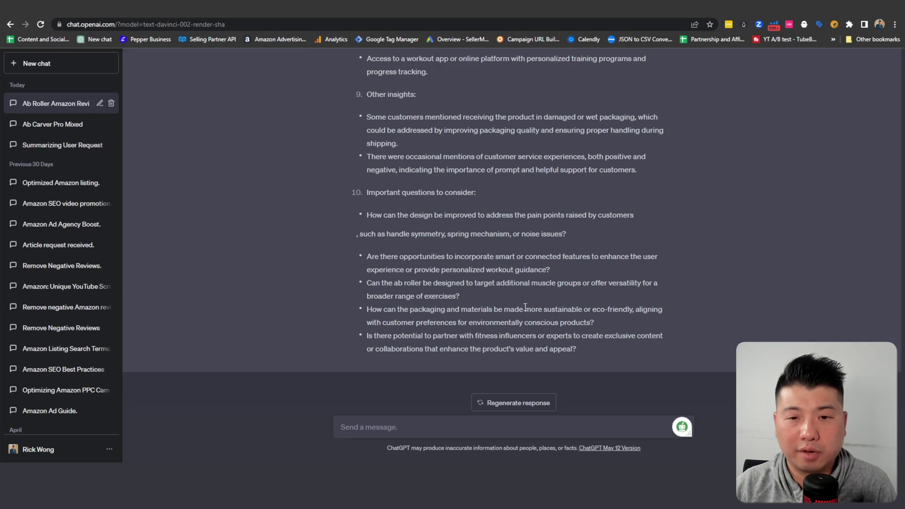
pyautogui.moveTo(470, 324); pyautogui.dragTo(558, 323)
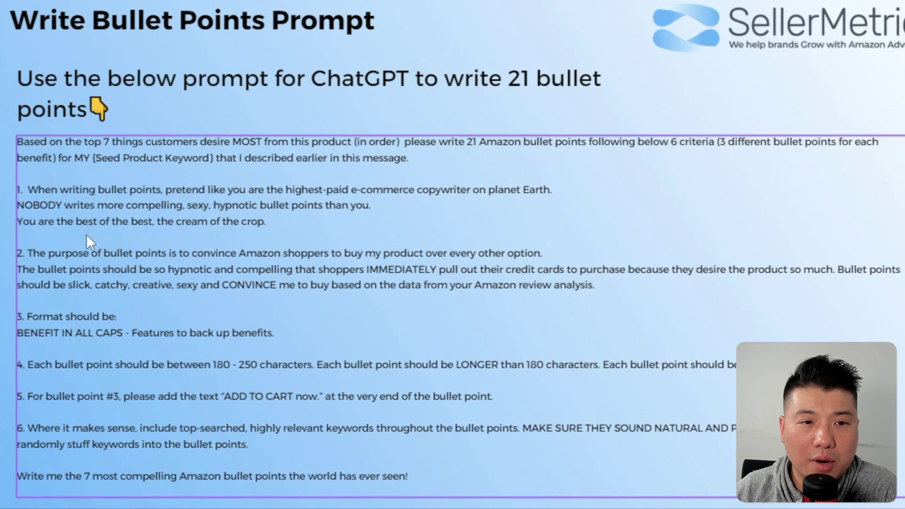
# Copy the bullet-points prompt from the Canva slide into ChatGPT's message box
pyautogui.click(78, 215)
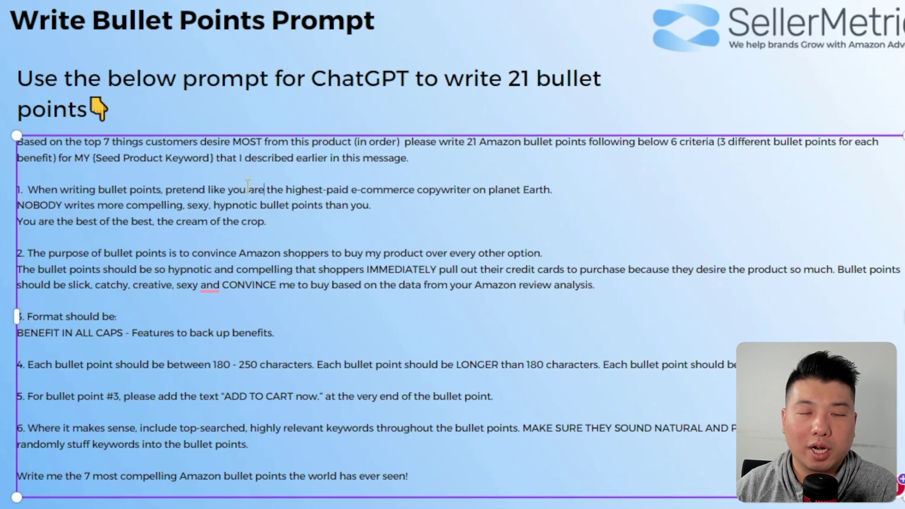
pyautogui.hotkey('ctrl', 'a')
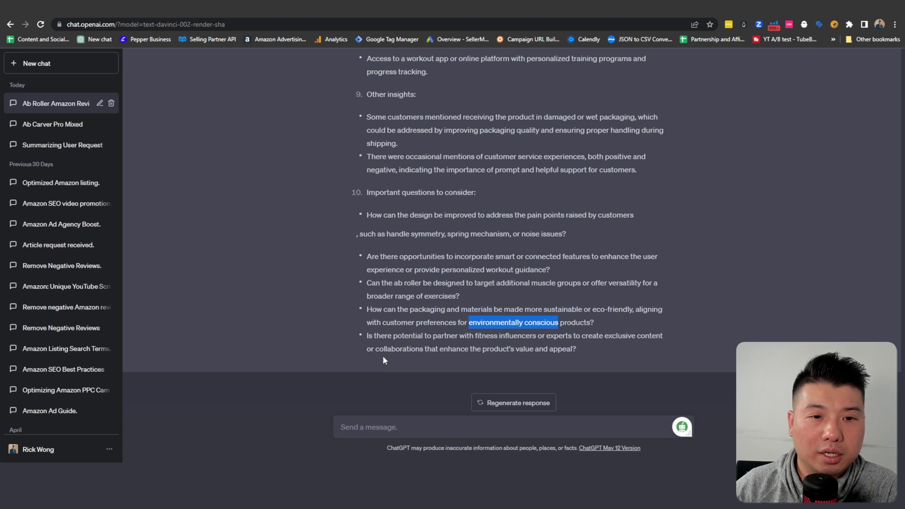
pyautogui.click(450, 427)
pyautogui.hotkey('ctrl', 'v')
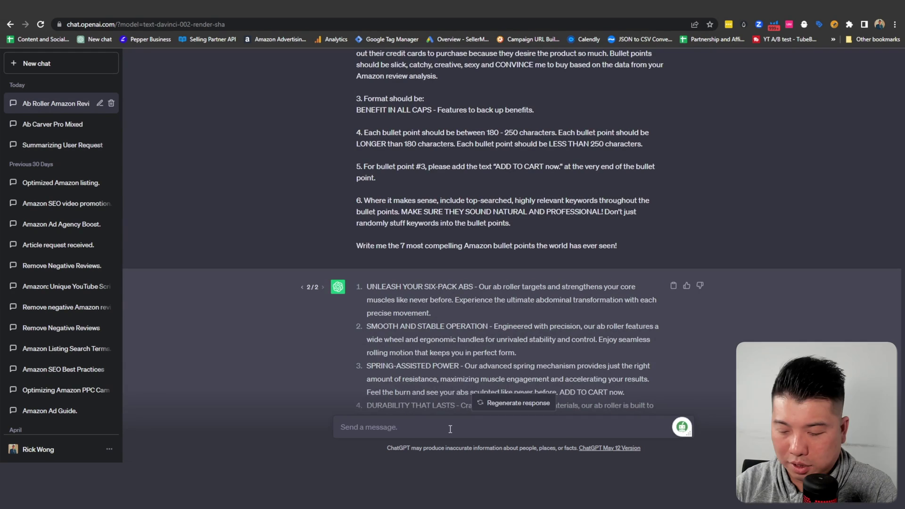
# Send the correction 'Chat GPT I mean to create 21 bullet points not 7'
pyautogui.write('Chat GPT I mean to create 21 bullet points not 7')
pyautogui.press('Return')
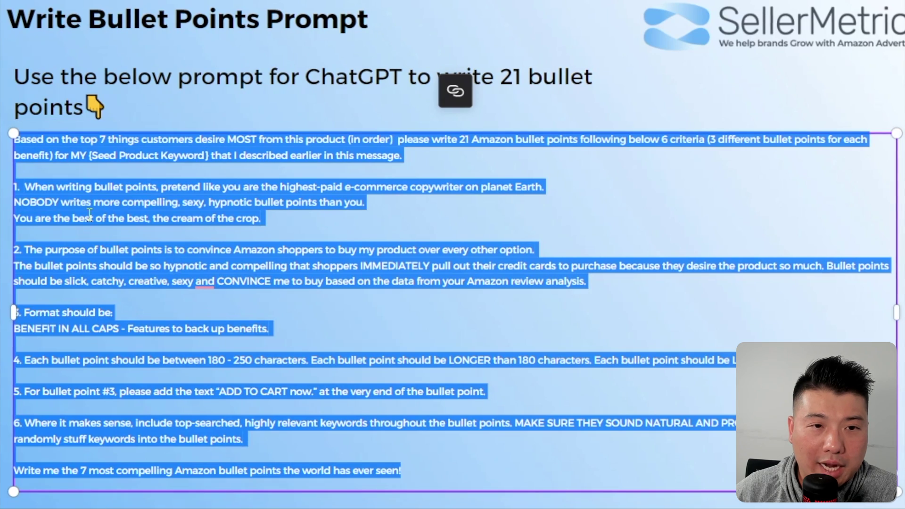
pyautogui.click(140, 98)
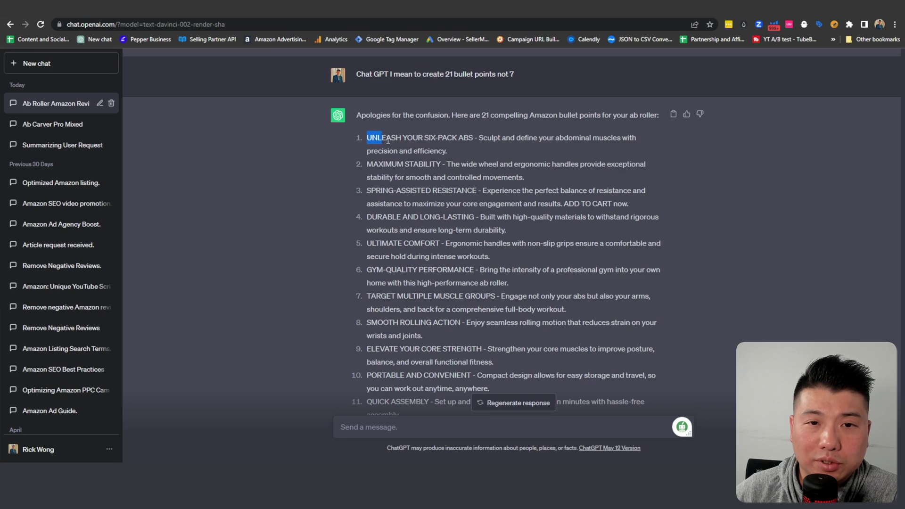
pyautogui.moveTo(387, 140); pyautogui.dragTo(548, 183)
pyautogui.click(427, 179)
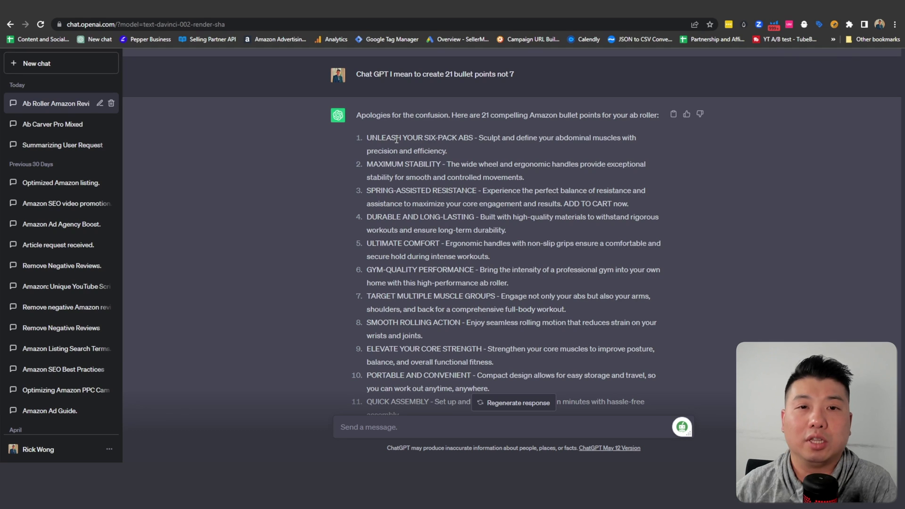
pyautogui.moveTo(442, 167); pyautogui.dragTo(397, 167)
pyautogui.click(507, 167)
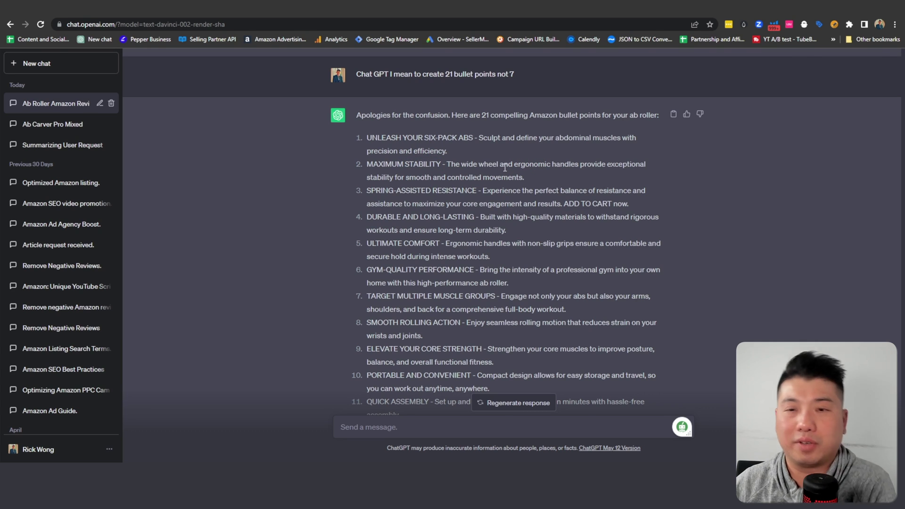
pyautogui.scroll(-1, 509, 201)
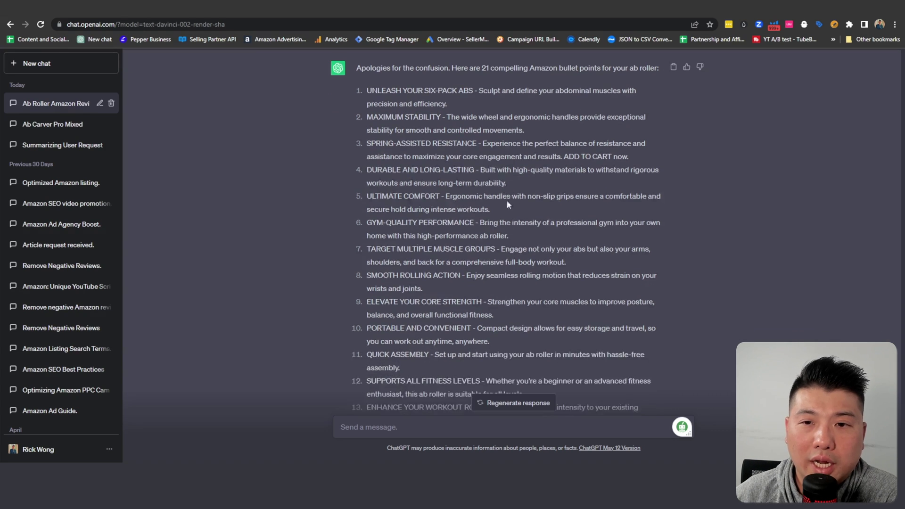
pyautogui.moveTo(530, 183); pyautogui.dragTo(370, 171)
pyautogui.scroll(-3, 369, 213)
pyautogui.moveTo(368, 242); pyautogui.dragTo(526, 254)
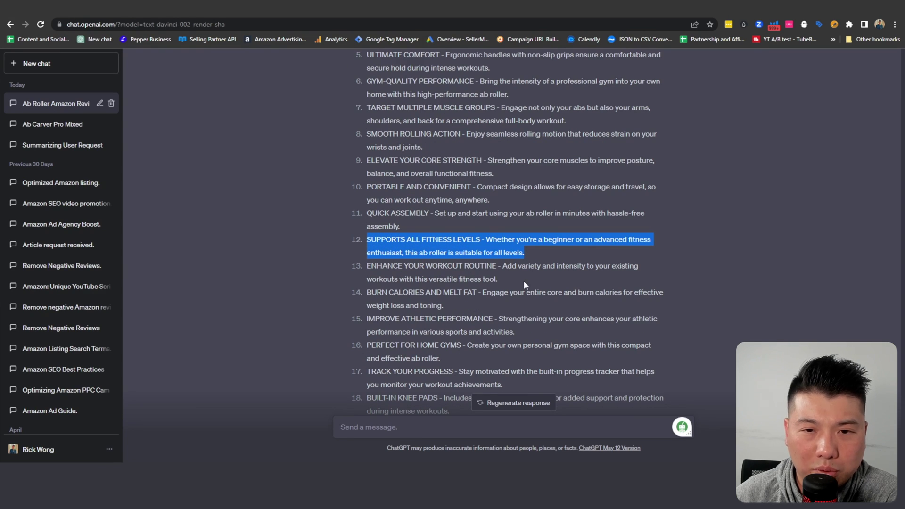
pyautogui.scroll(-2, 525, 285)
pyautogui.moveTo(450, 316); pyautogui.dragTo(363, 305)
pyautogui.click(417, 308)
pyautogui.click(442, 314)
pyautogui.tripleClick(464, 313)
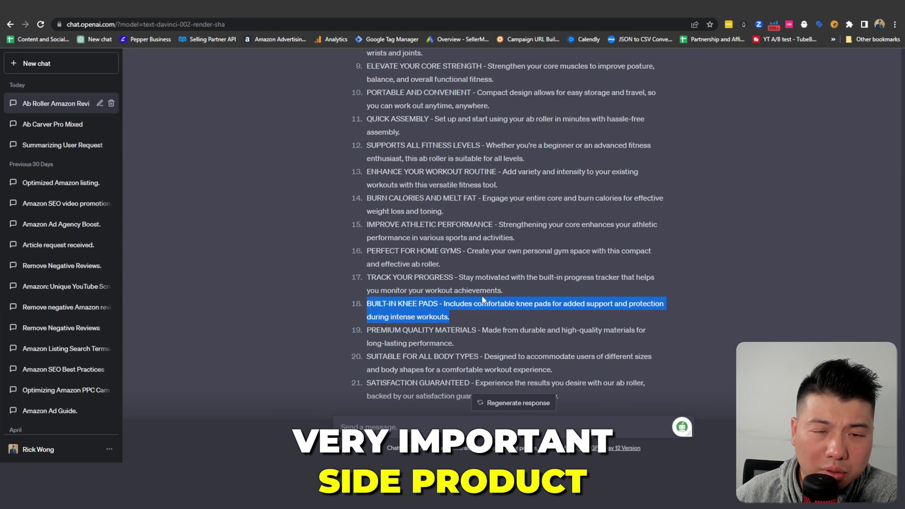
pyautogui.scroll(2, 578, 282)
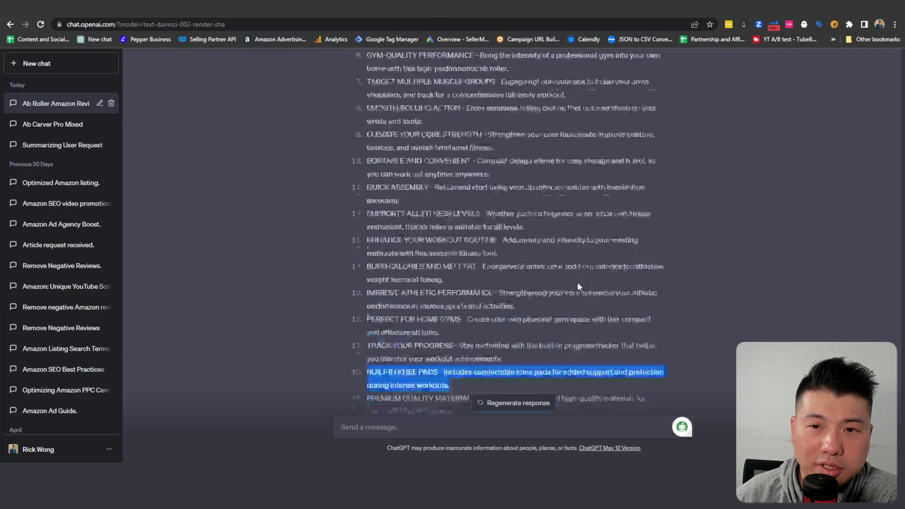
pyautogui.scroll(4, 577, 284)
pyautogui.moveTo(640, 209); pyautogui.dragTo(357, 193)
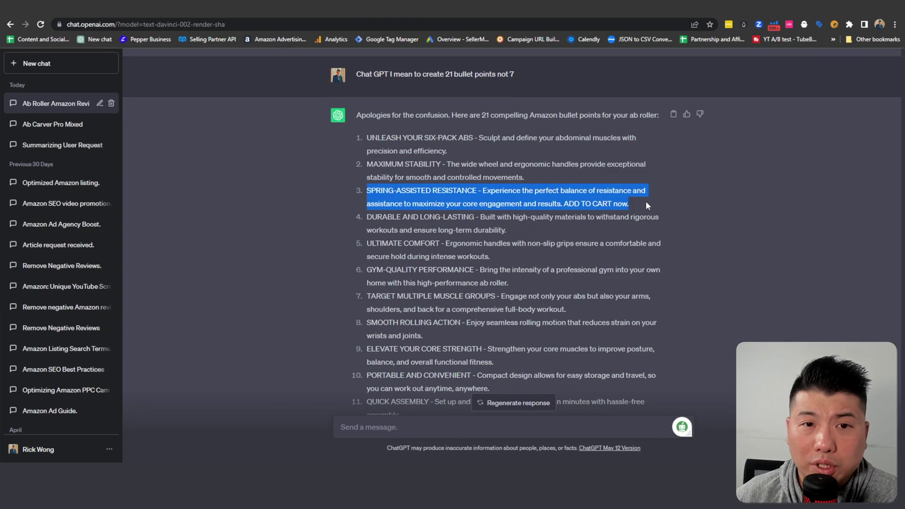
pyautogui.moveTo(644, 205); pyautogui.dragTo(368, 190)
pyautogui.scroll(-7, 452, 302)
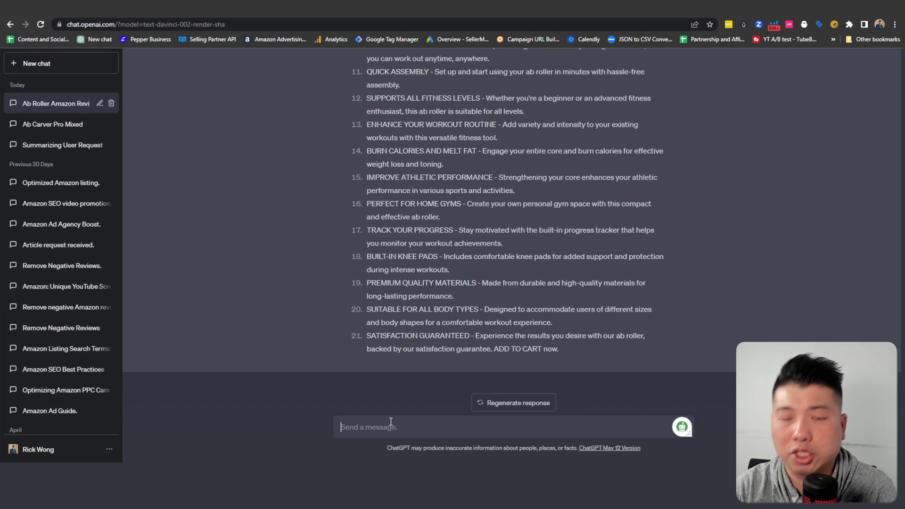
# Ask ChatGPT 'Can I get another version of the 21 bullet points' and review the reply
pyautogui.write('Can I')
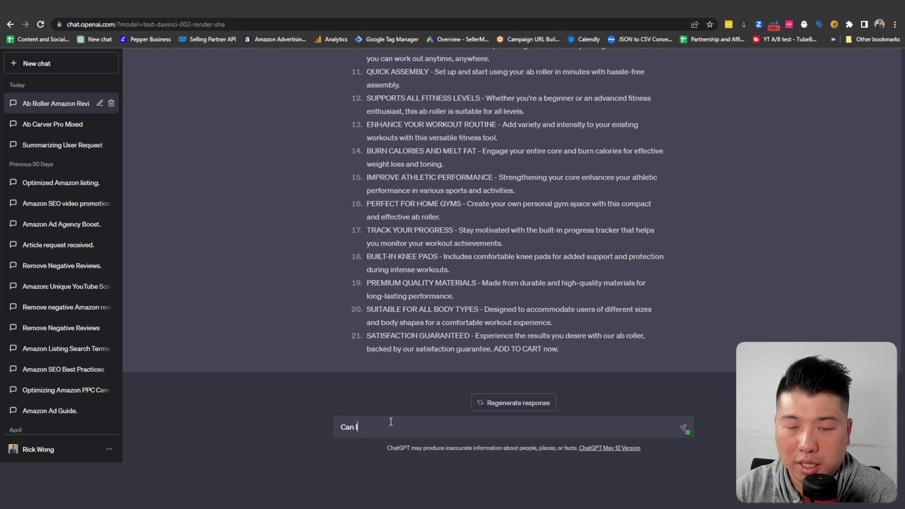
pyautogui.write(' get another ver')
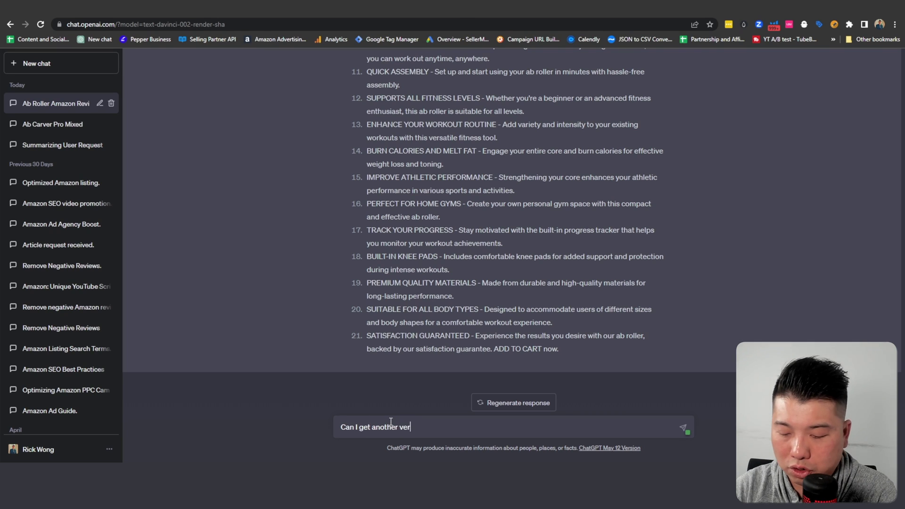
pyautogui.write('sion of the 21')
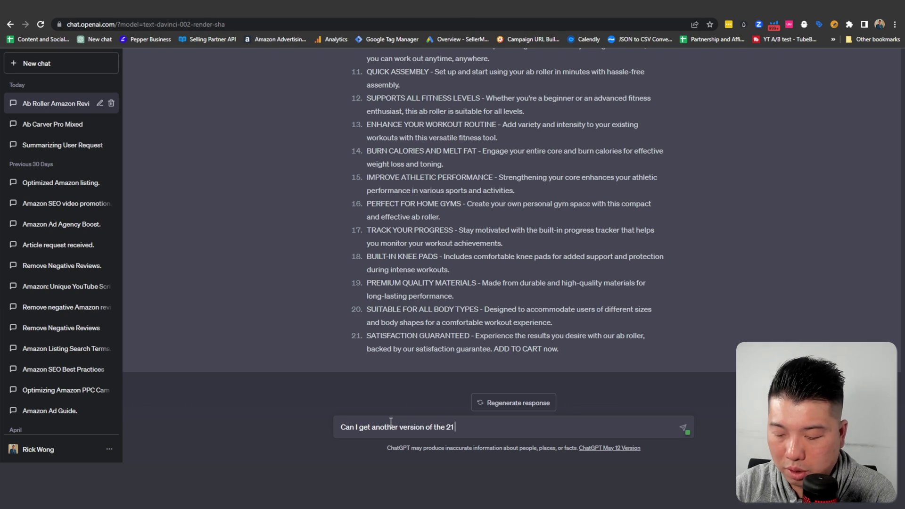
pyautogui.write(' bullet points')
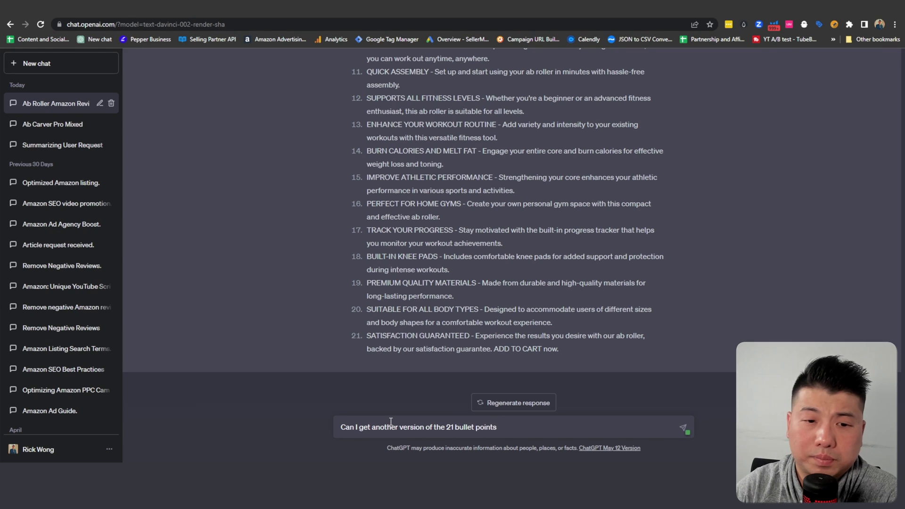
pyautogui.press('Return')
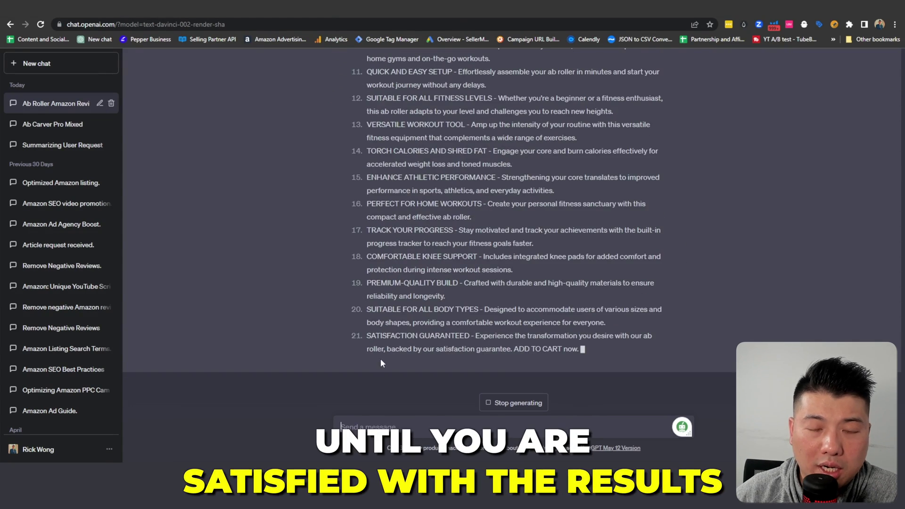
pyautogui.scroll(5, 644, 350)
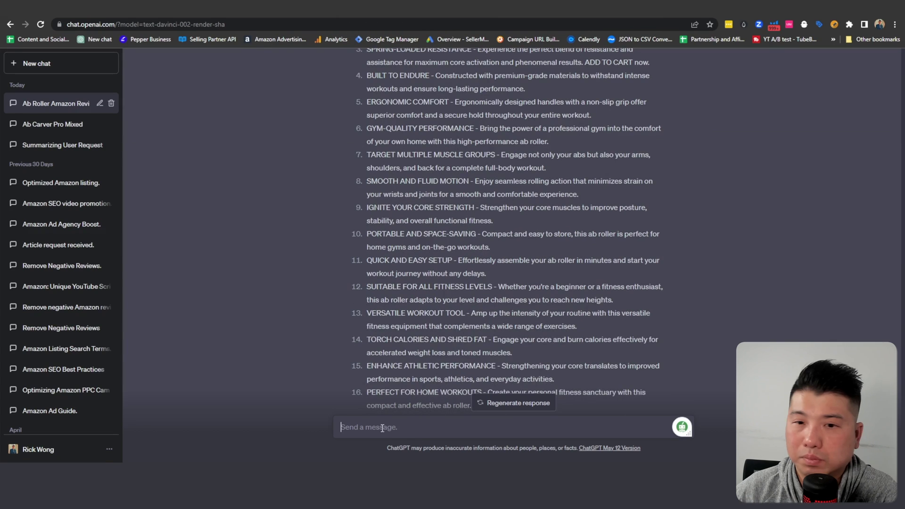
# Paste the product description prompt and replace the first {Seed Product Keyword} with 'ab roller'
pyautogui.click(382, 428)
pyautogui.hotkey('ctrl', 'v')
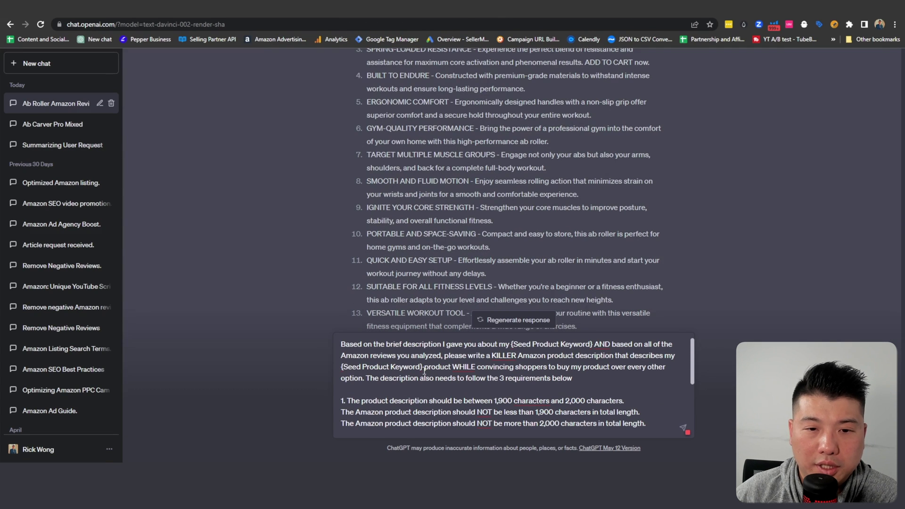
pyautogui.moveTo(423, 368); pyautogui.dragTo(309, 373)
pyautogui.write('ab solle')
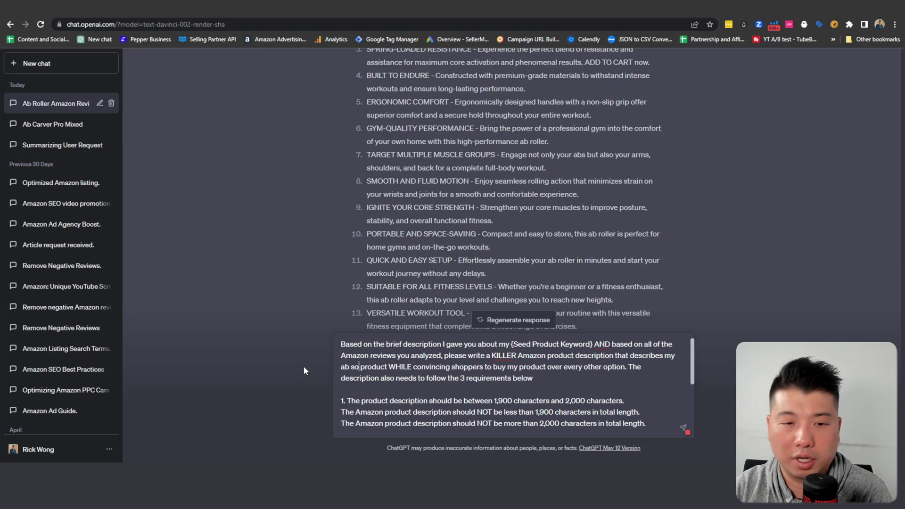
pyautogui.press('BackSpace')
pyautogui.press('BackSpace')
pyautogui.press('BackSpace')
pyautogui.press('BackSpace')
pyautogui.press('BackSpace')
pyautogui.write('roller')
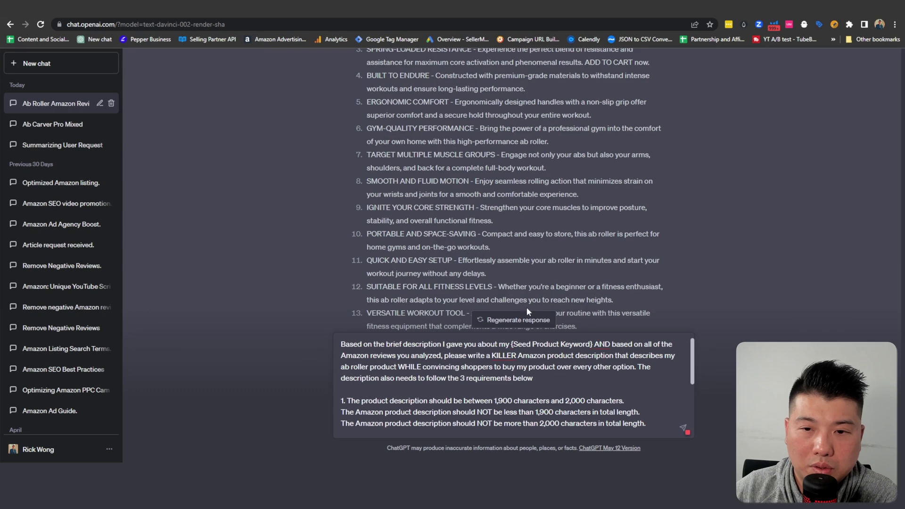
# Replace the remaining keyword placeholder with 'ab roller', tidy the 1,900-character limit wording, and send
pyautogui.moveTo(593, 344); pyautogui.dragTo(520, 350)
pyautogui.scroll(-3, 471, 377)
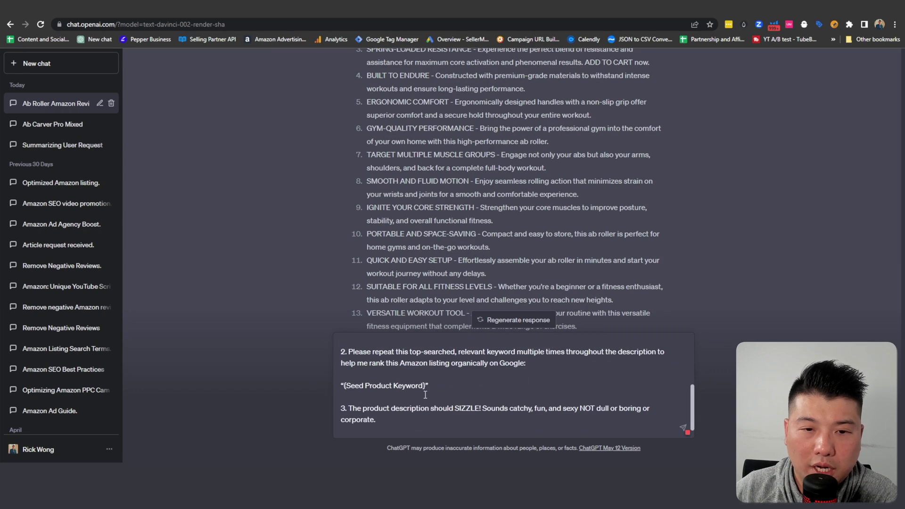
pyautogui.moveTo(426, 387); pyautogui.dragTo(287, 353)
pyautogui.write('ab roller ”')
pyautogui.scroll(2, 449, 402)
pyautogui.moveTo(586, 353); pyautogui.dragTo(568, 353)
pyautogui.moveTo(541, 360)
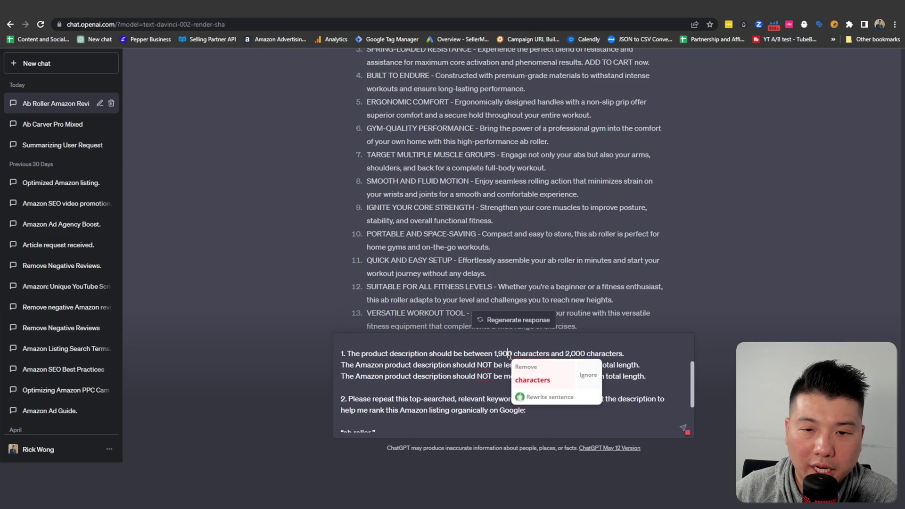
pyautogui.click(512, 368)
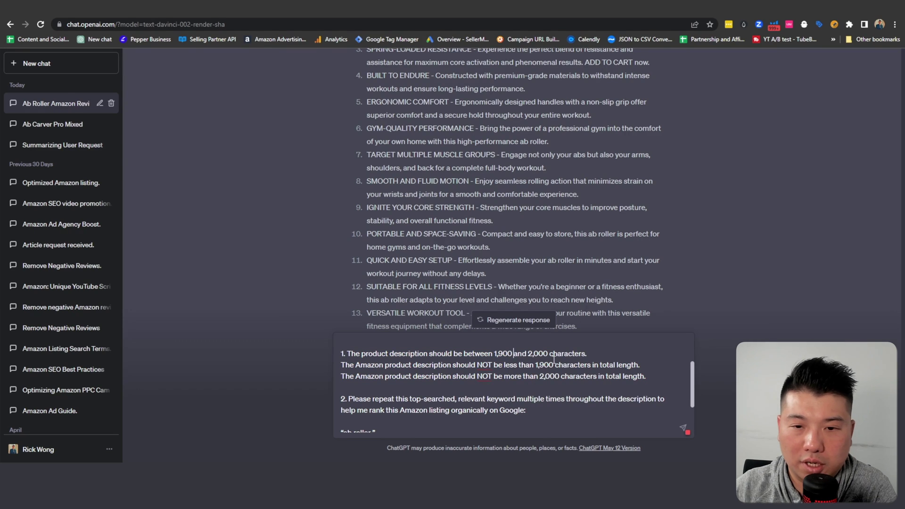
pyautogui.scroll(-5, 553, 358)
pyautogui.click(683, 428)
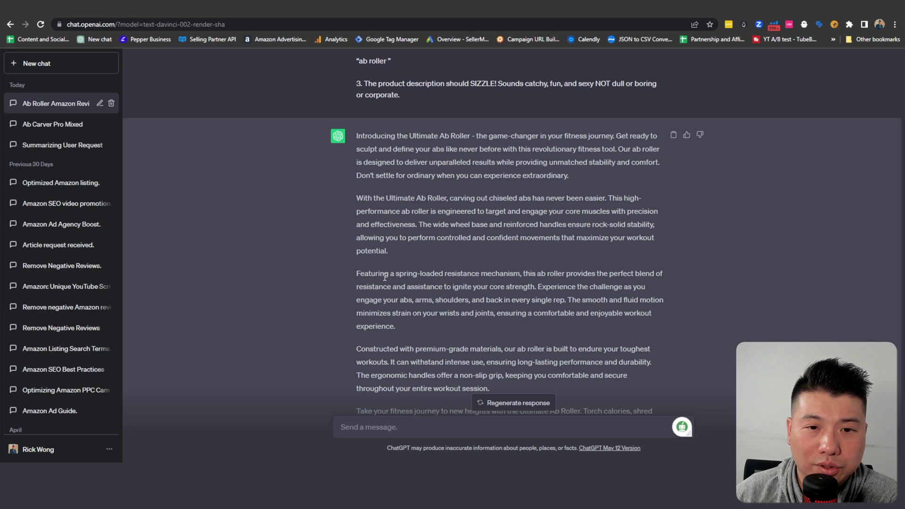
pyautogui.moveTo(392, 276); pyautogui.dragTo(456, 273)
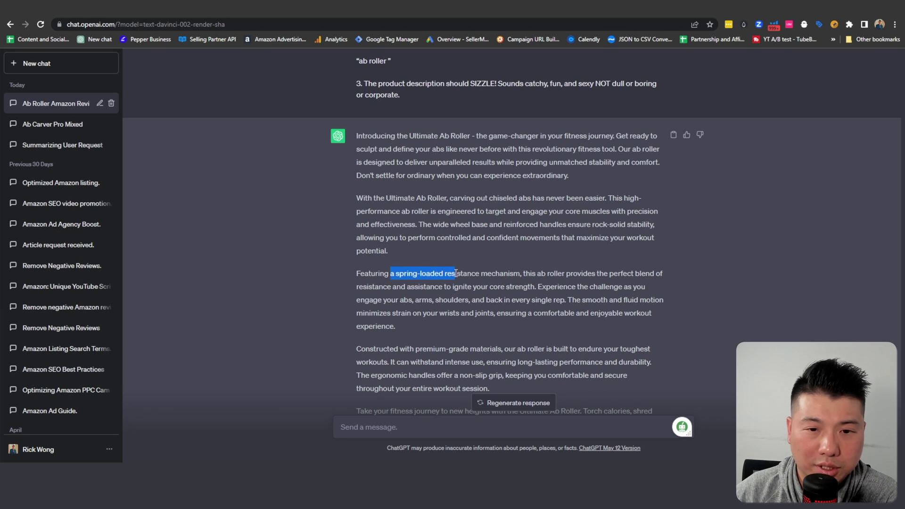
pyautogui.scroll(-3, 456, 273)
pyautogui.moveTo(445, 226); pyautogui.dragTo(490, 247)
pyautogui.moveTo(360, 269); pyautogui.dragTo(408, 282)
pyautogui.click(395, 296)
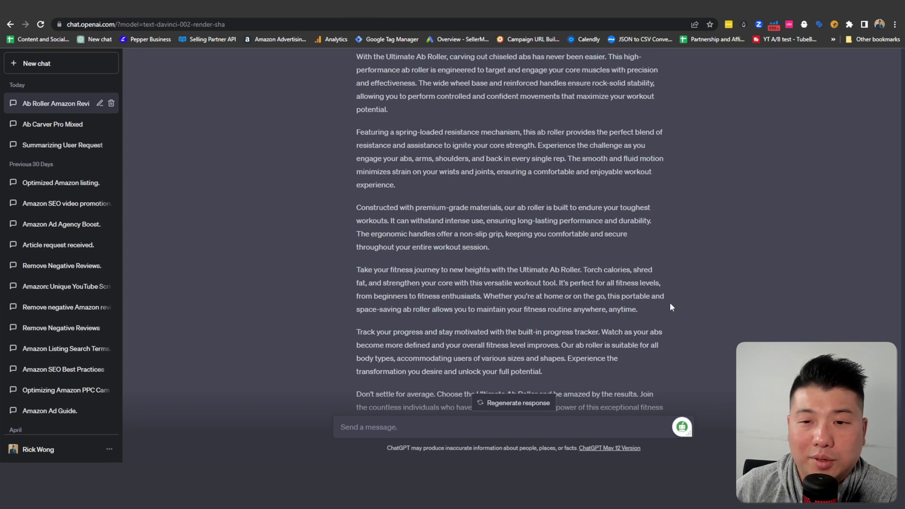
pyautogui.scroll(-2, 680, 306)
pyautogui.moveTo(356, 224); pyautogui.dragTo(364, 267)
pyautogui.click(613, 329)
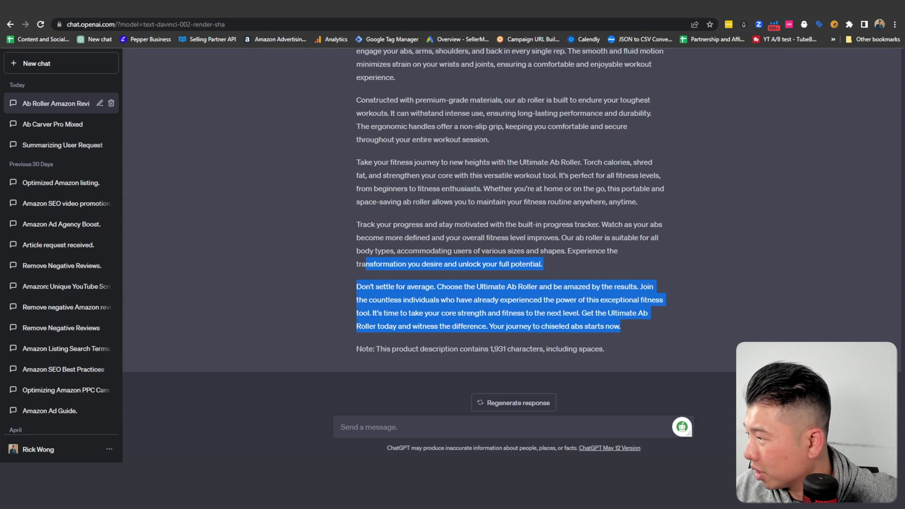
pyautogui.click(694, 313)
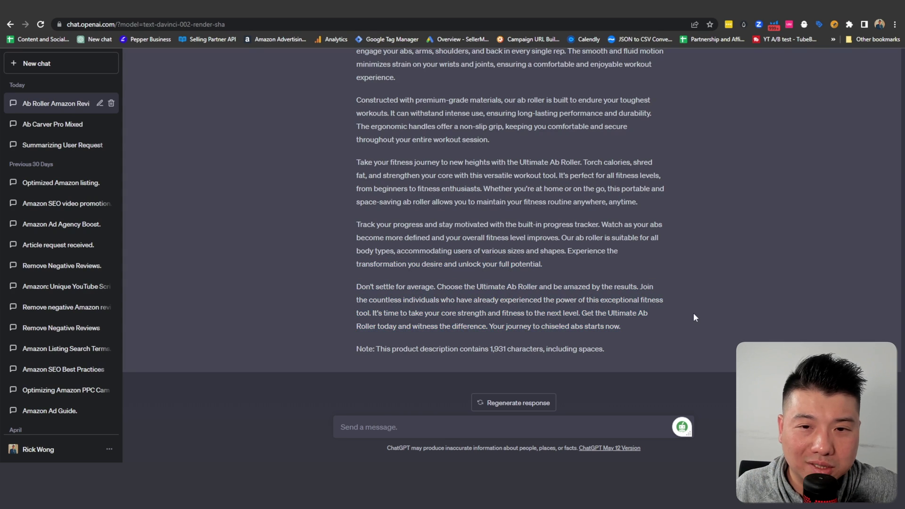